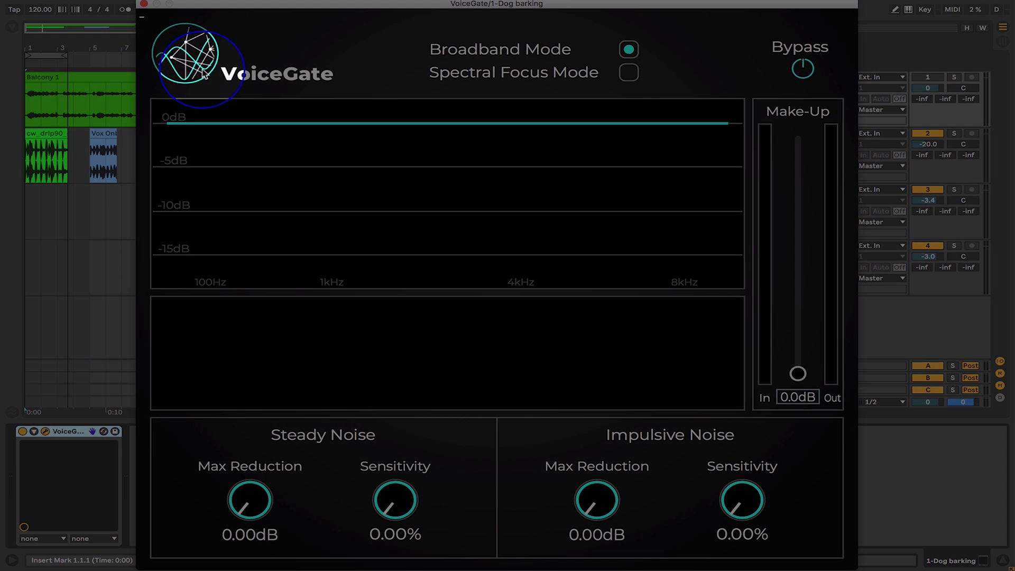
- Switch the VoiceGate interface to 1x size and back to the larger size, and reposition its window over the arrangement
left_click(165, 20)
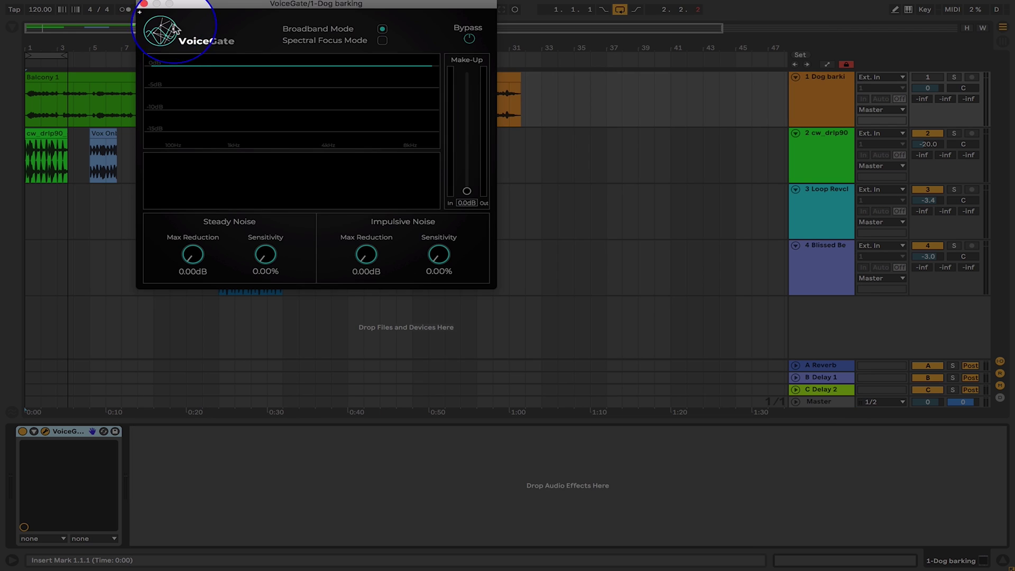
left_click(167, 17)
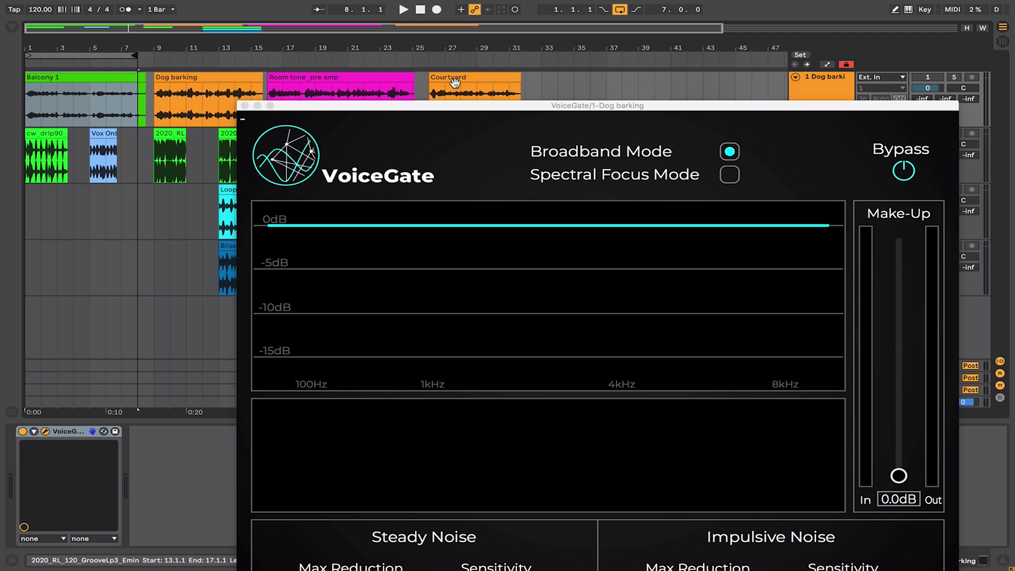
left_click_drag(613, 106, 510, 25)
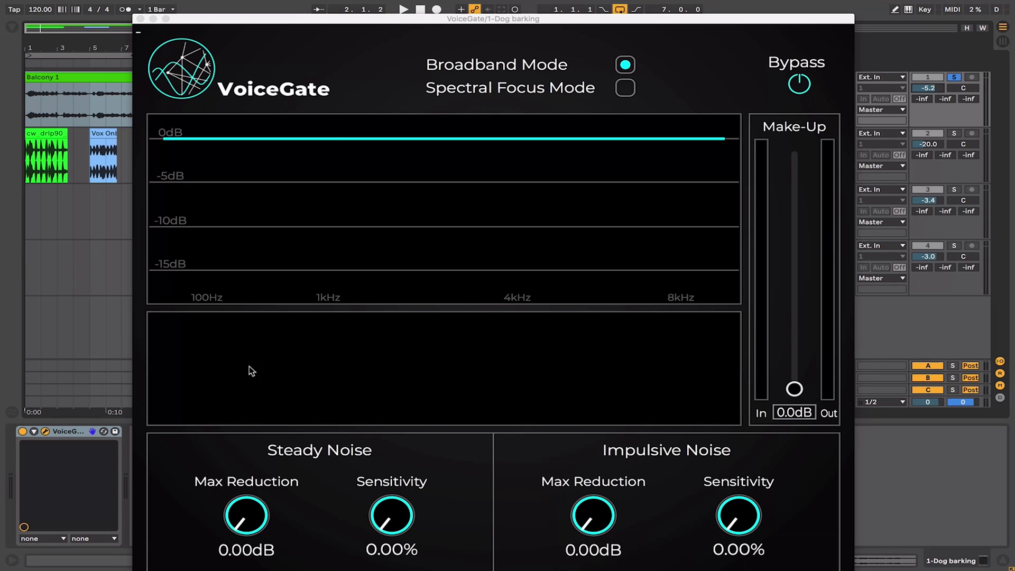
- Play the soloed Balcony 1 clip and lower track 1's volume to -8.7 dB, and stop playback
left_click(605, 380)
key("space")
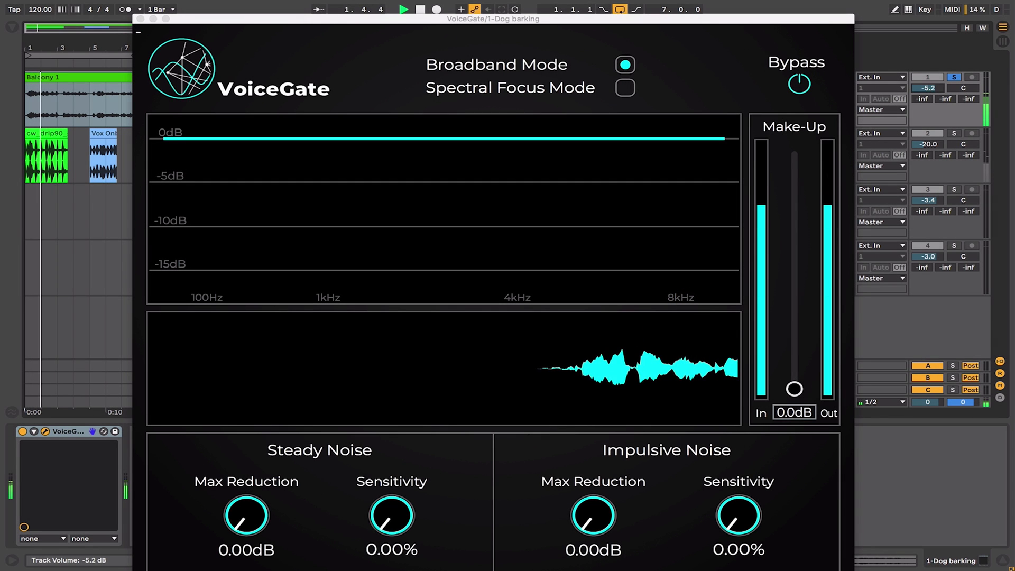
left_click_drag(927, 88, 927, 100)
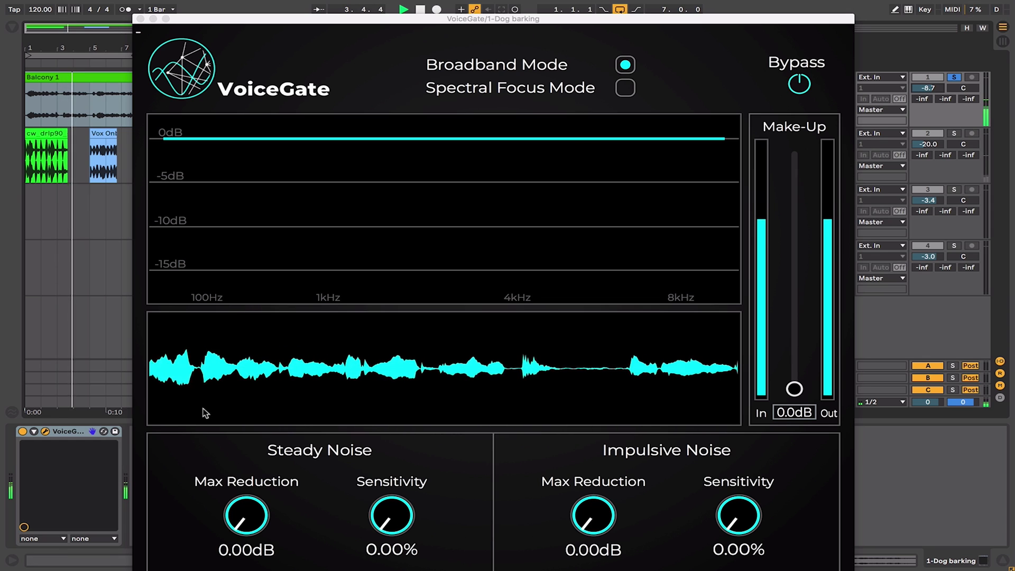
key("space")
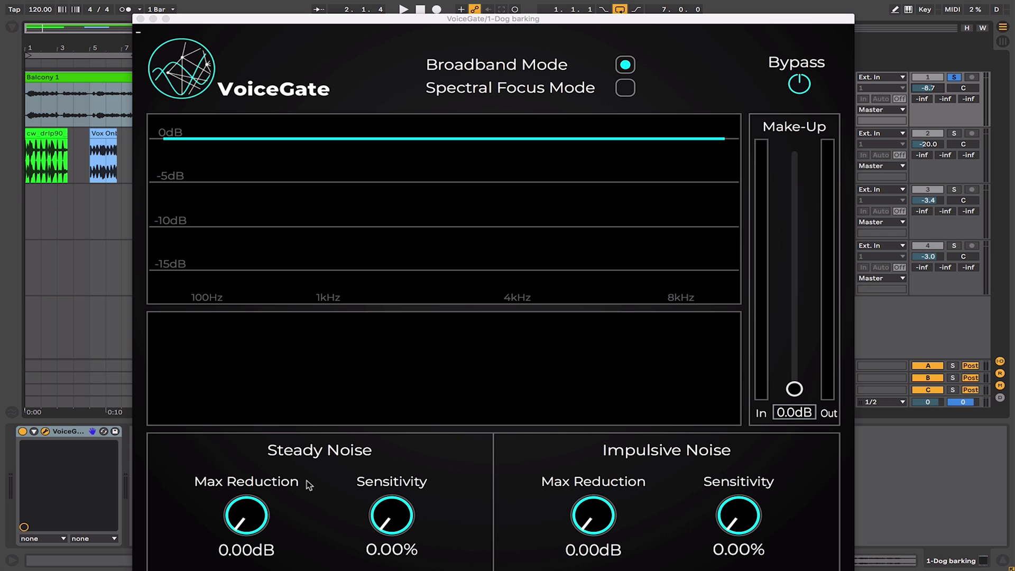
- Raise the Steady Noise Max Reduction to 5.19 dB while the loop plays
key("space")
left_click_drag(241, 519, 226, 412)
key("space")
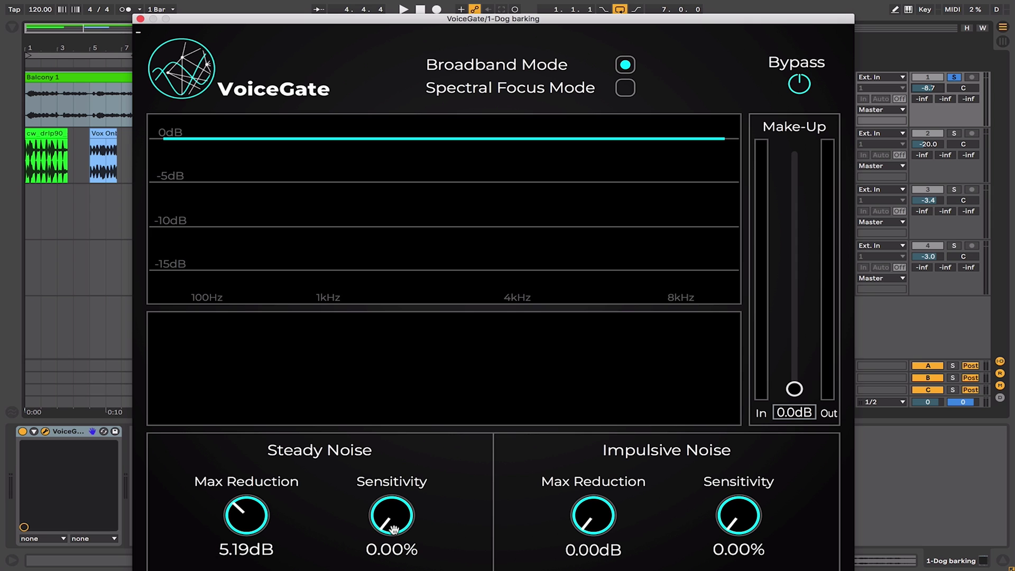
- Adjust Steady Noise during playback to a Max Reduction of 13.77 dB and a Sensitivity of 65.60%
key("space")
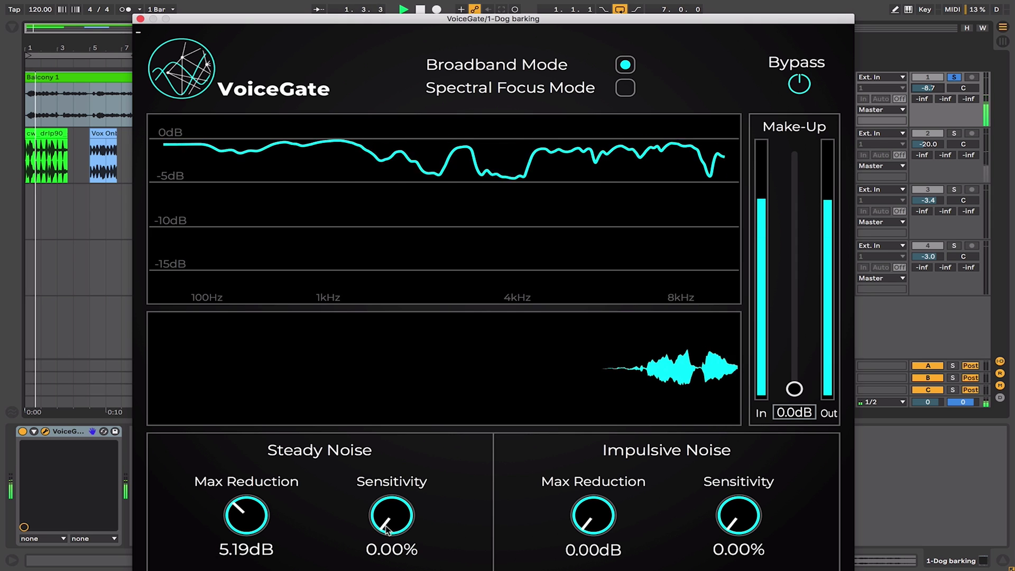
left_click_drag(250, 515, 258, 459)
left_click_drag(391, 515, 355, 353)
left_click_drag(246, 510, 260, 392)
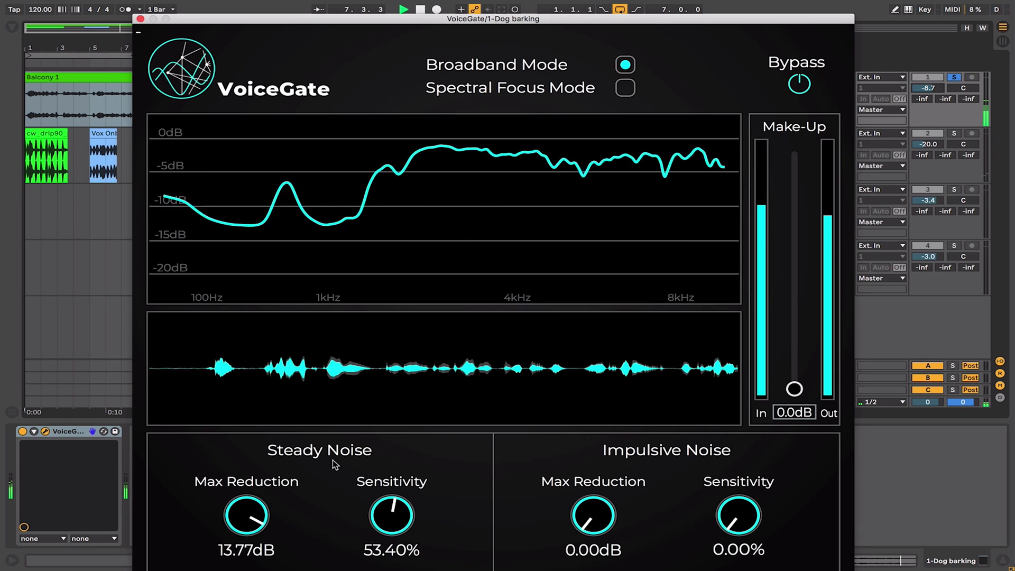
mouse_move(391, 523)
left_mouse_down()
mouse_move(380, 461)
mouse_move(391, 533)
left_mouse_up()
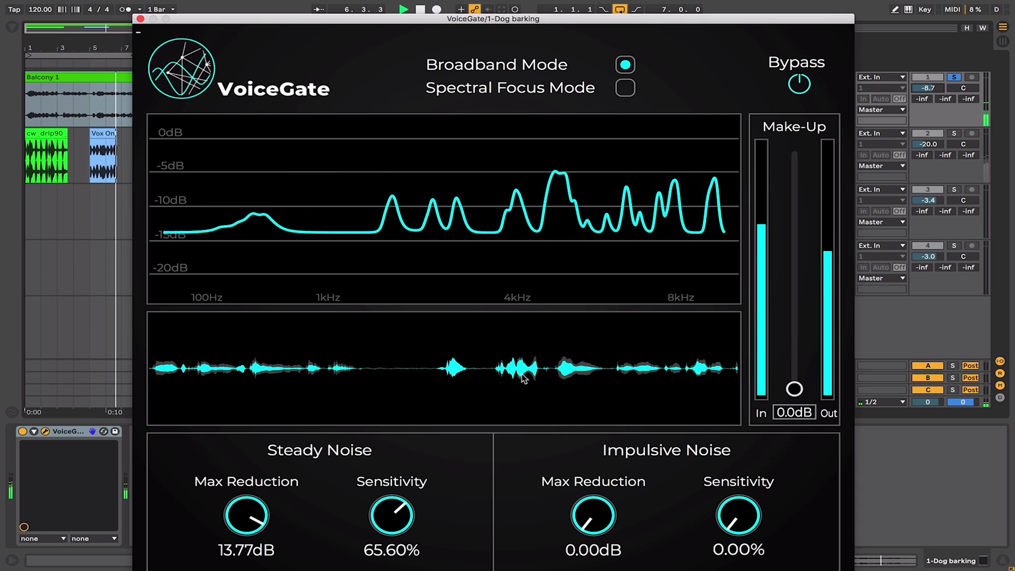
key("space")
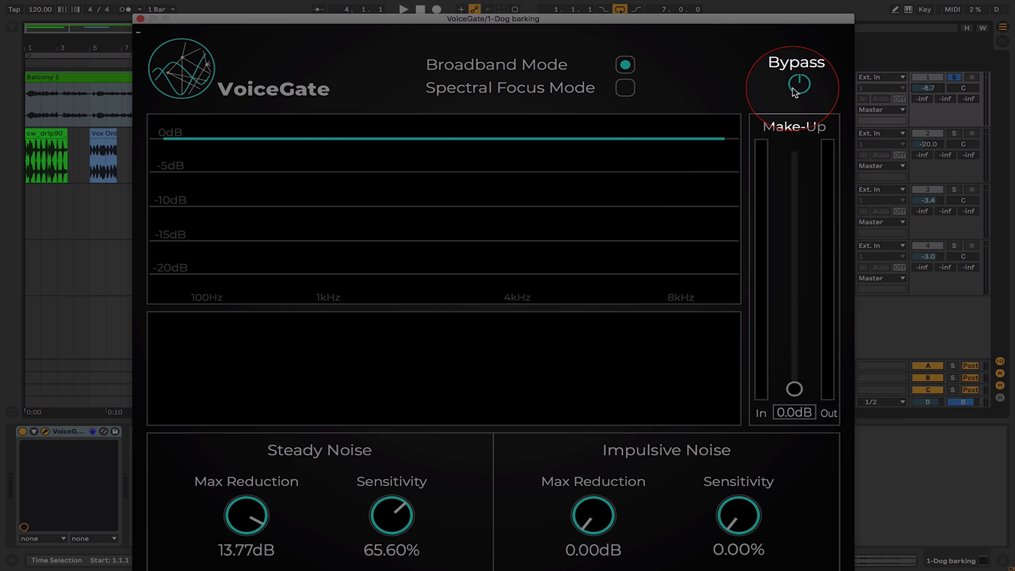
- Toggle Bypass and fine-tune Steady Noise to 13.20 dB Max Reduction and 67.20% Sensitivity
left_click(795, 91)
left_click(795, 91)
left_click(796, 91)
left_click_drag(244, 520, 241, 521)
left_click_drag(368, 506, 385, 508)
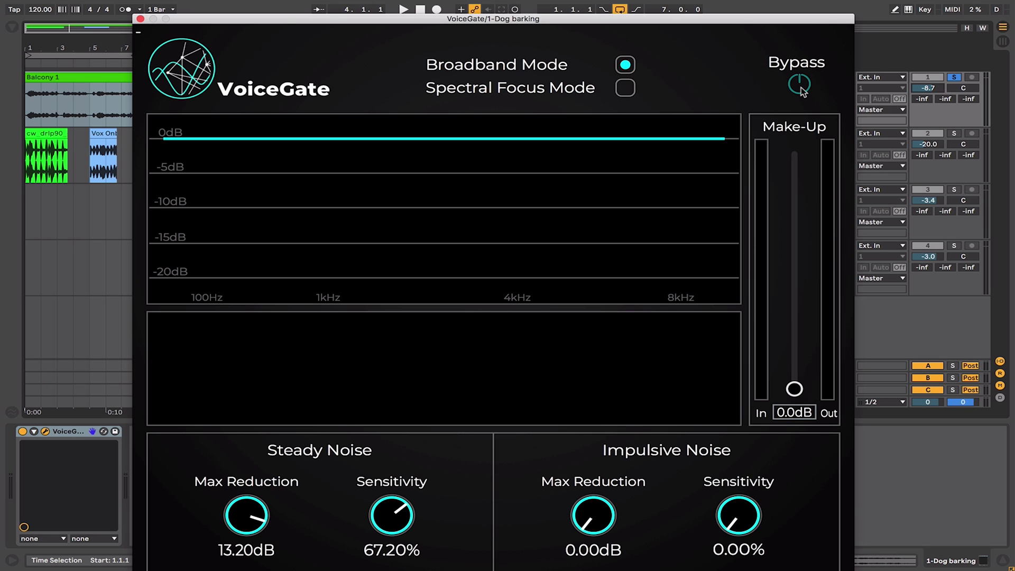
- Play the Balcony 1 loop and compare the bypassed sound with the noise-reduced sound
key("space")
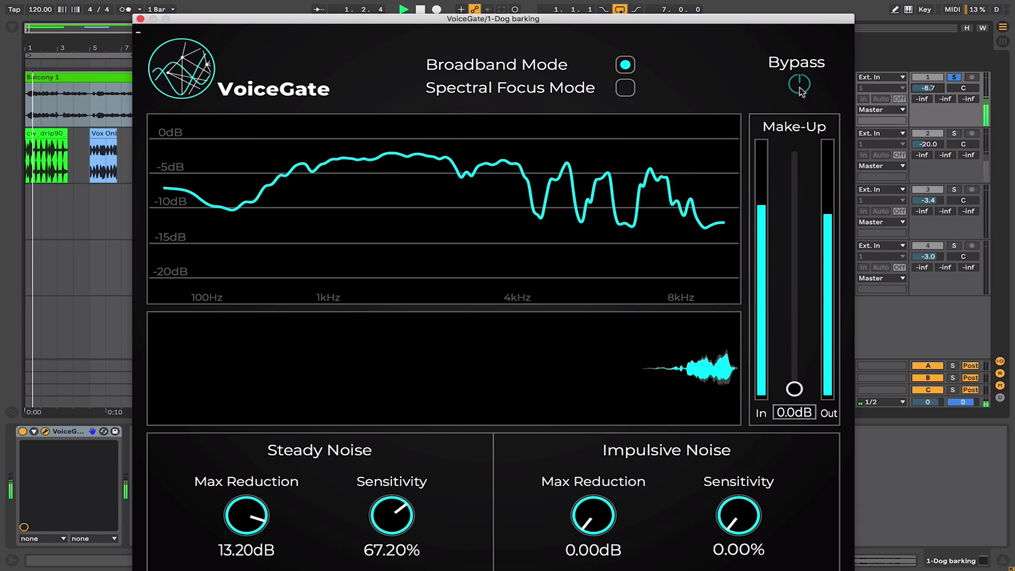
left_click(800, 87)
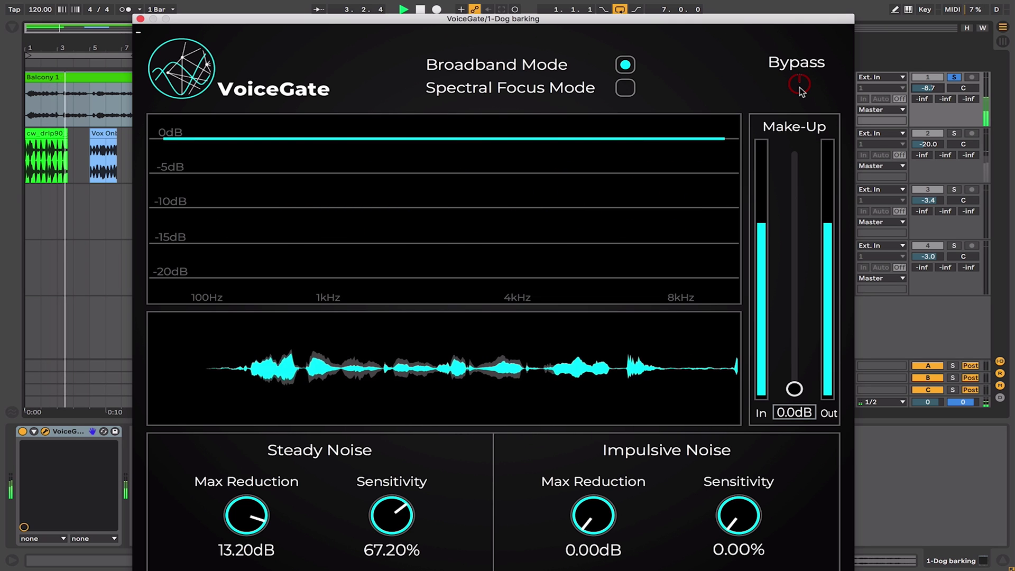
left_click(800, 87)
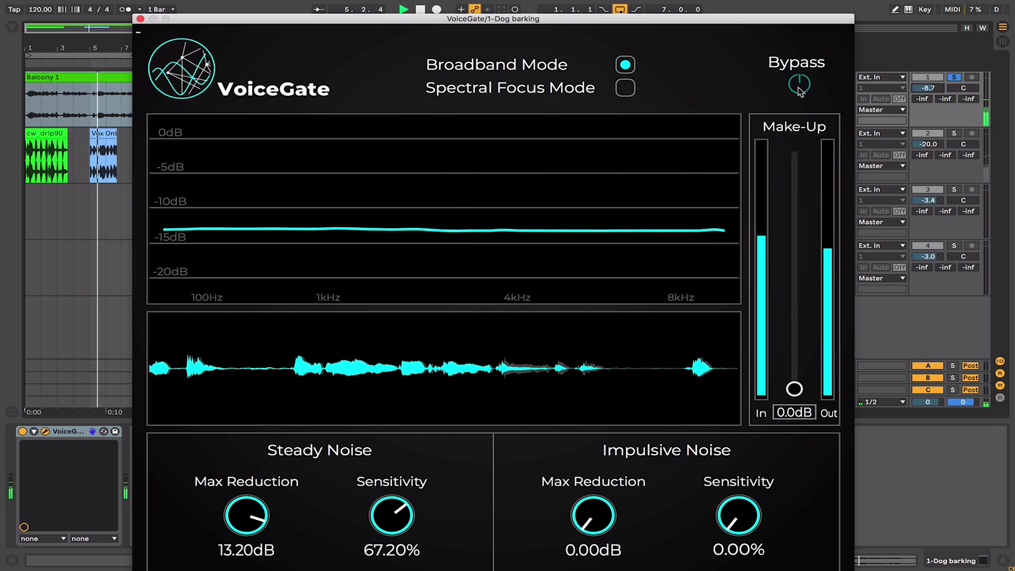
key("space")
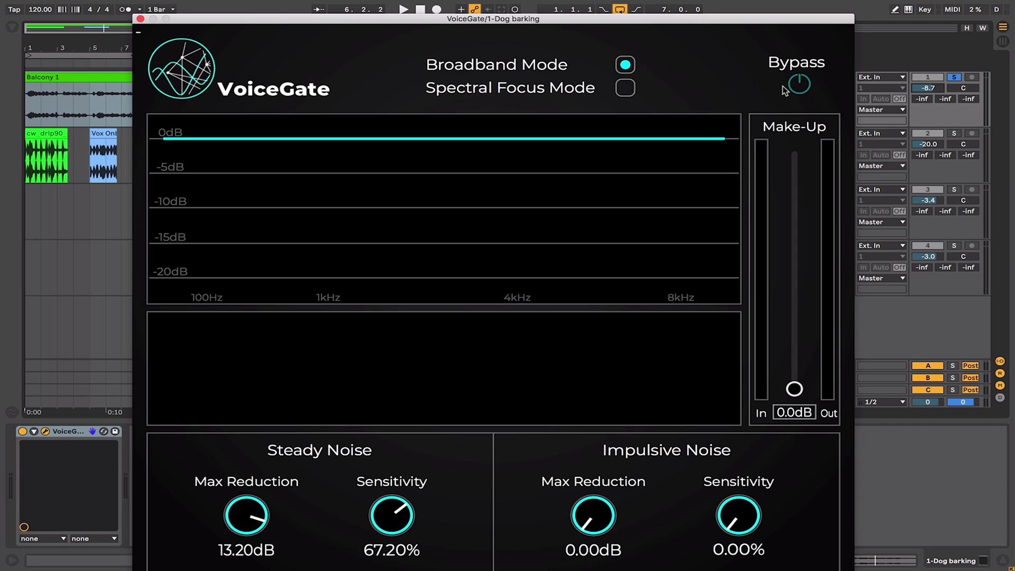
- Set the Make-Up gain to 3.2 dB and compare the bypassed and processed levels during playback
left_click_drag(794, 390, 792, 314)
left_click(799, 82)
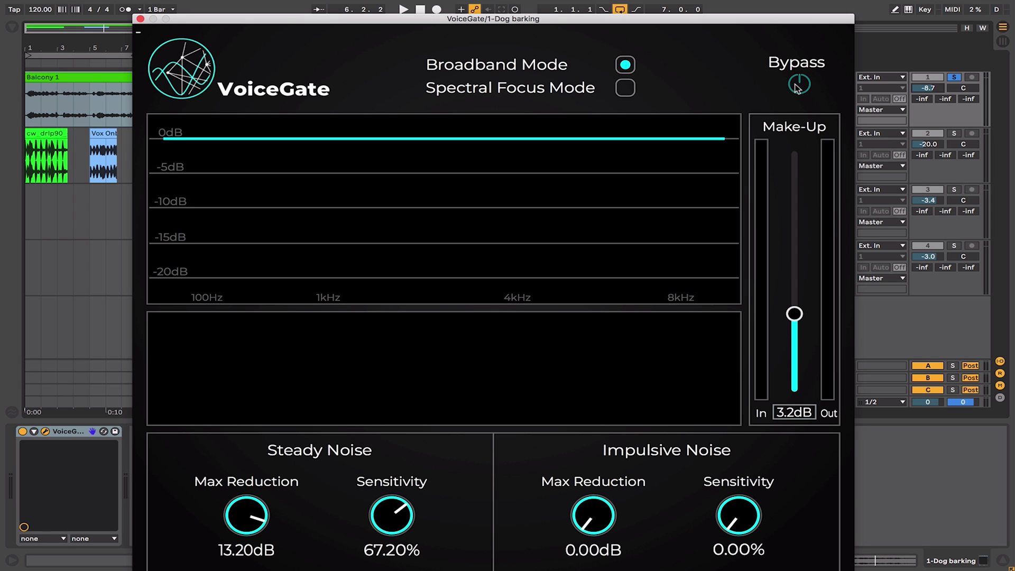
key("space")
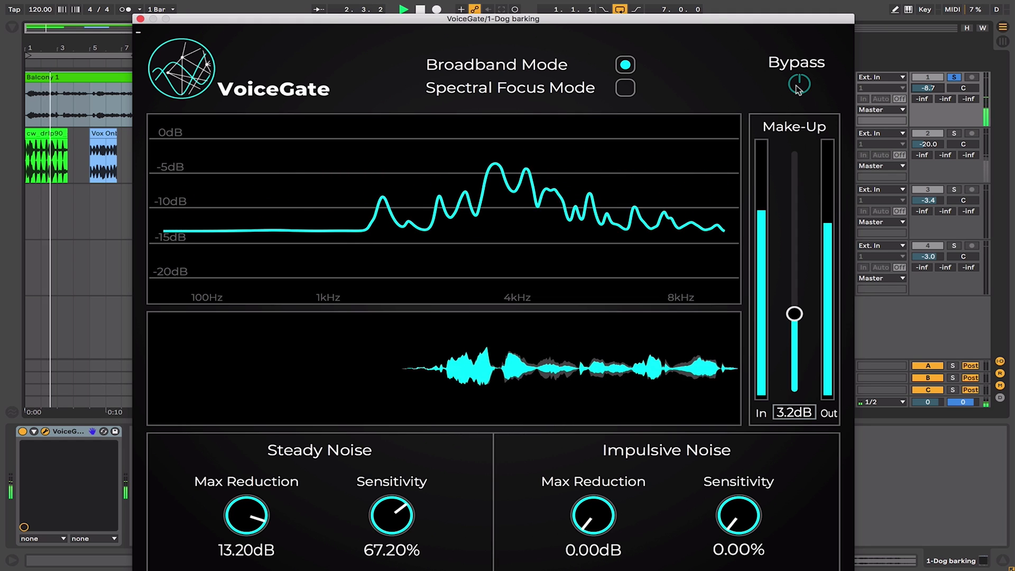
left_click(798, 84)
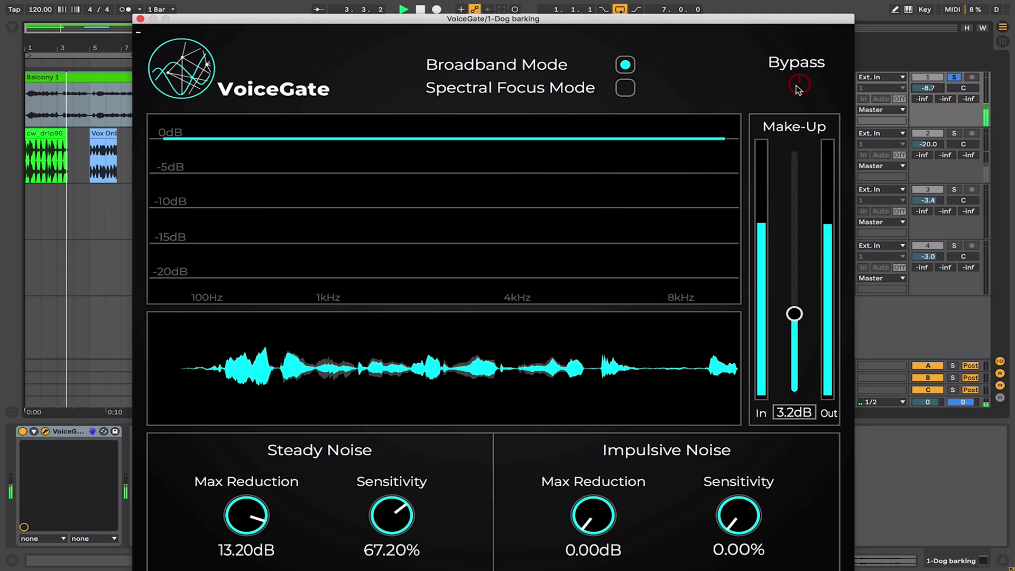
left_click(797, 86)
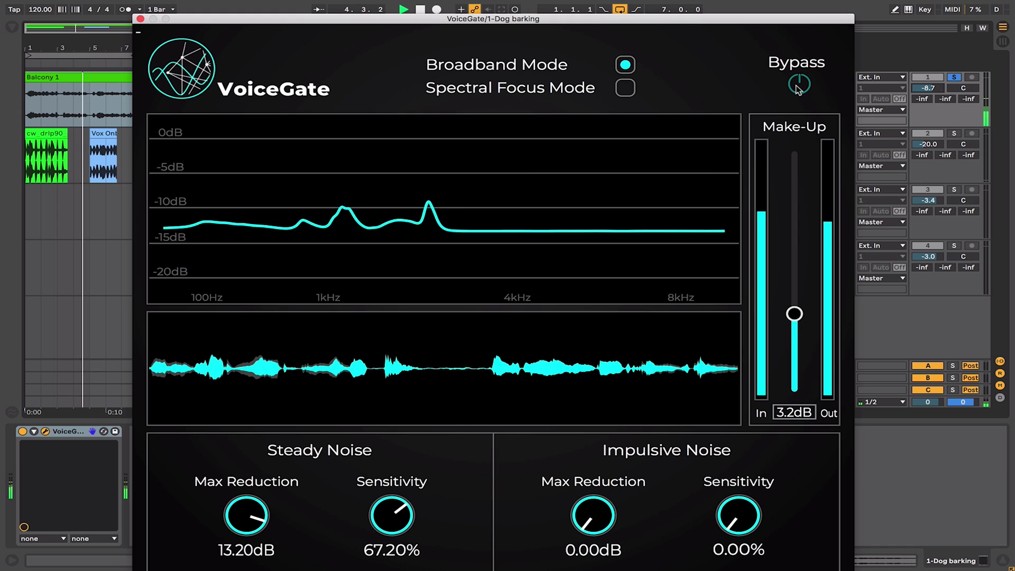
- Raise the Steady Noise Sensitivity to 76.00% and stop playback
left_click_drag(398, 508, 399, 482)
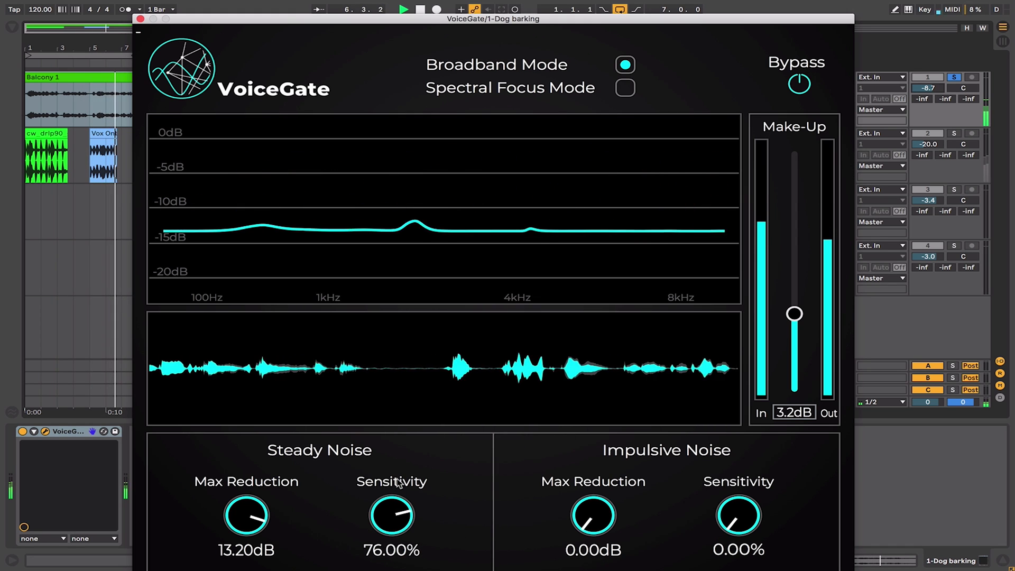
key("space")
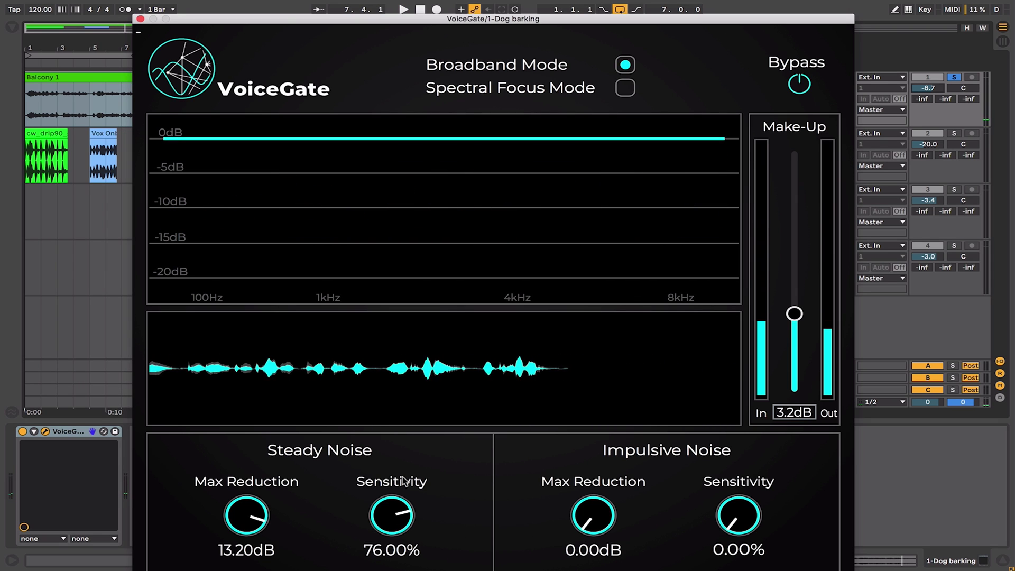
- Set the loop to span the Dog barking clip on track 1 and play the looped section with the plug-in in view
left_click_drag(383, 18, 668, 13)
left_click(183, 80)
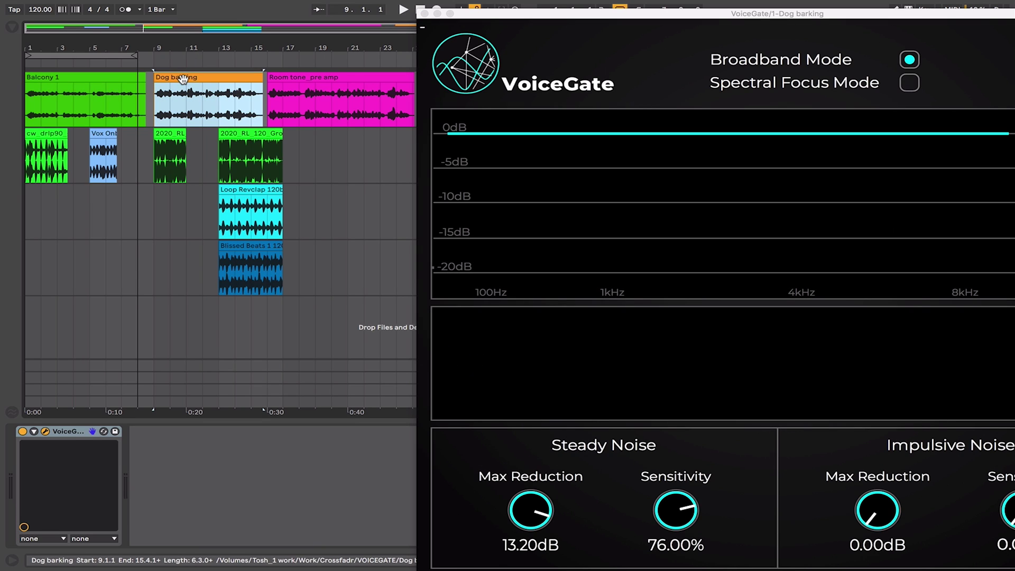
key("space")
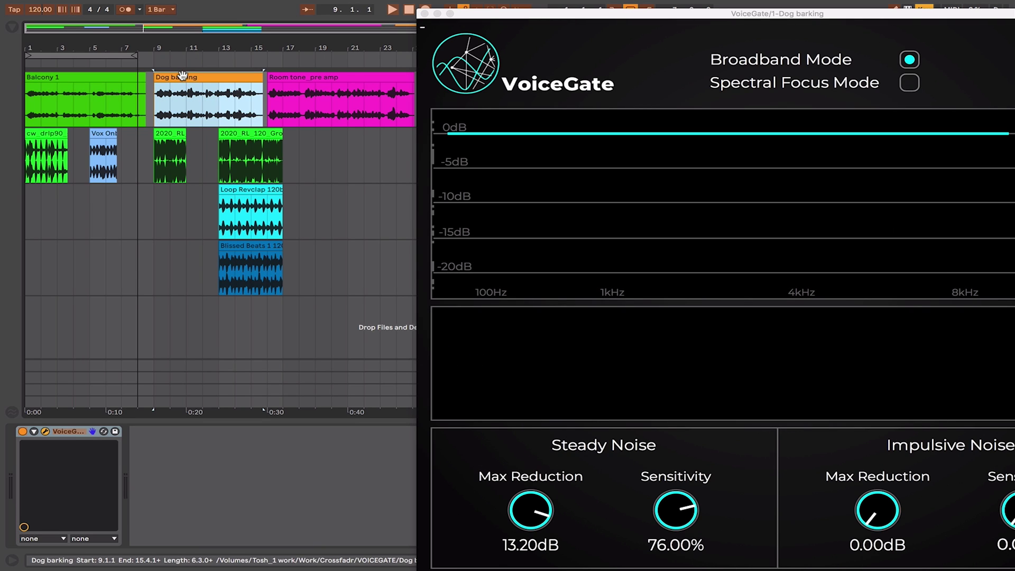
key("super+l")
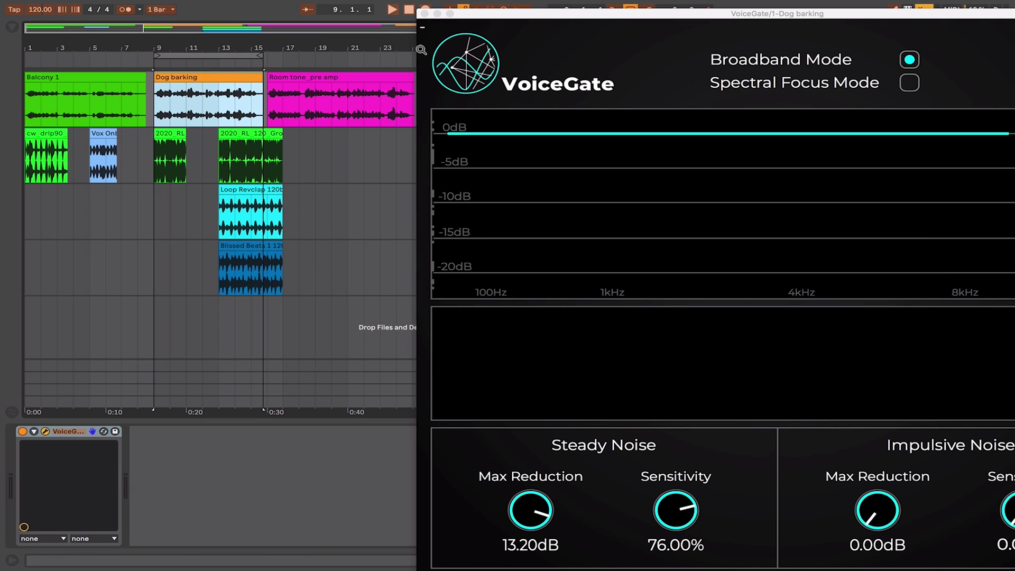
left_click_drag(509, 20, 366, 27)
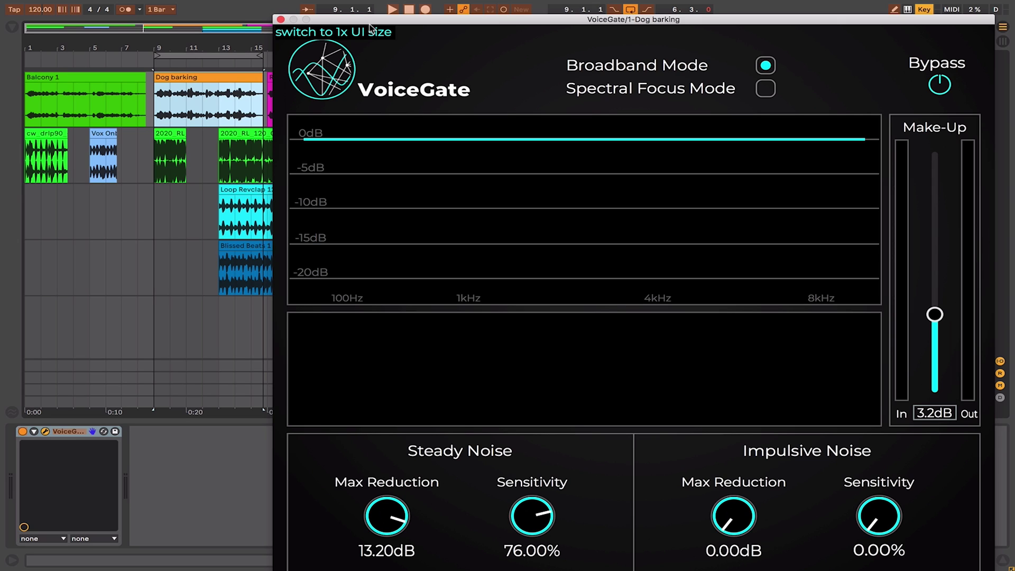
key("super+k")
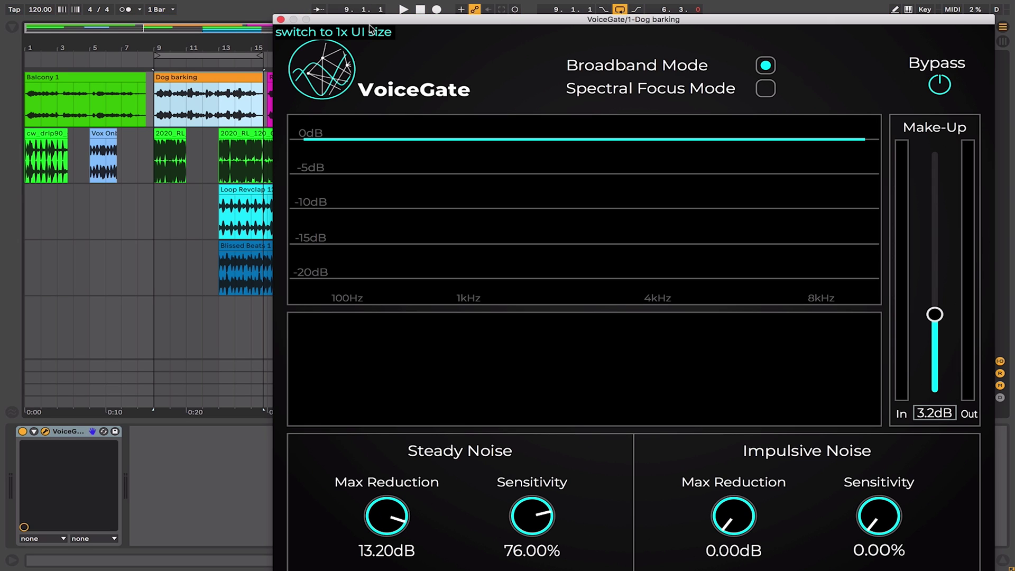
key("space")
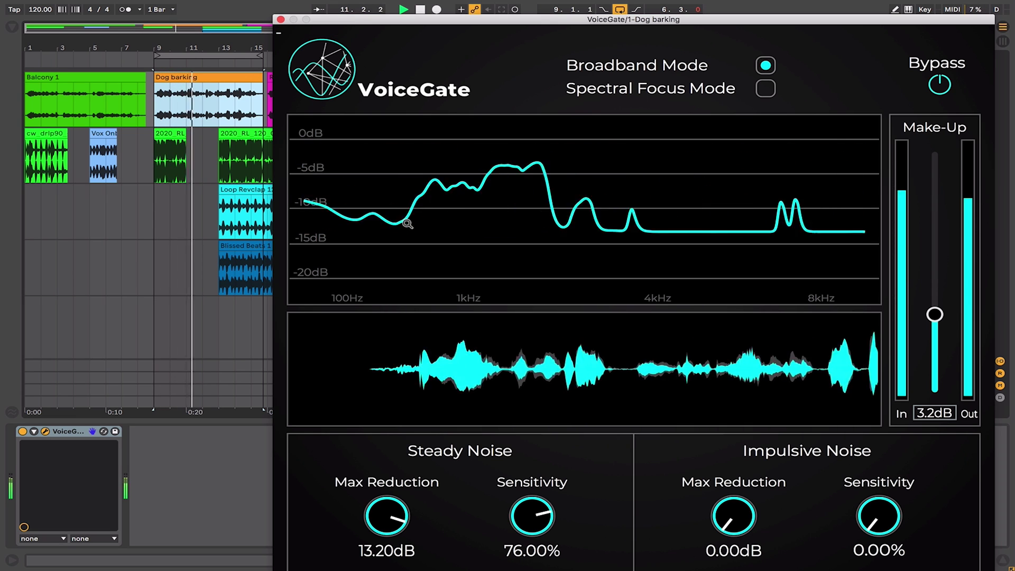
key("space")
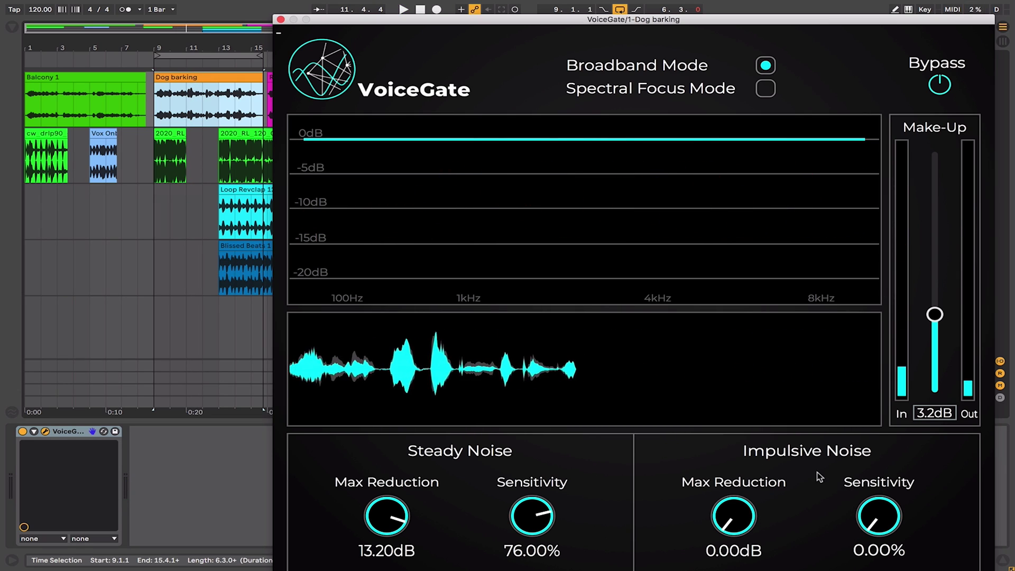
- Set the Impulsive Noise Sensitivity to 12.60% and its Max Reduction to 10.49 dB
left_click_drag(732, 528, 737, 476)
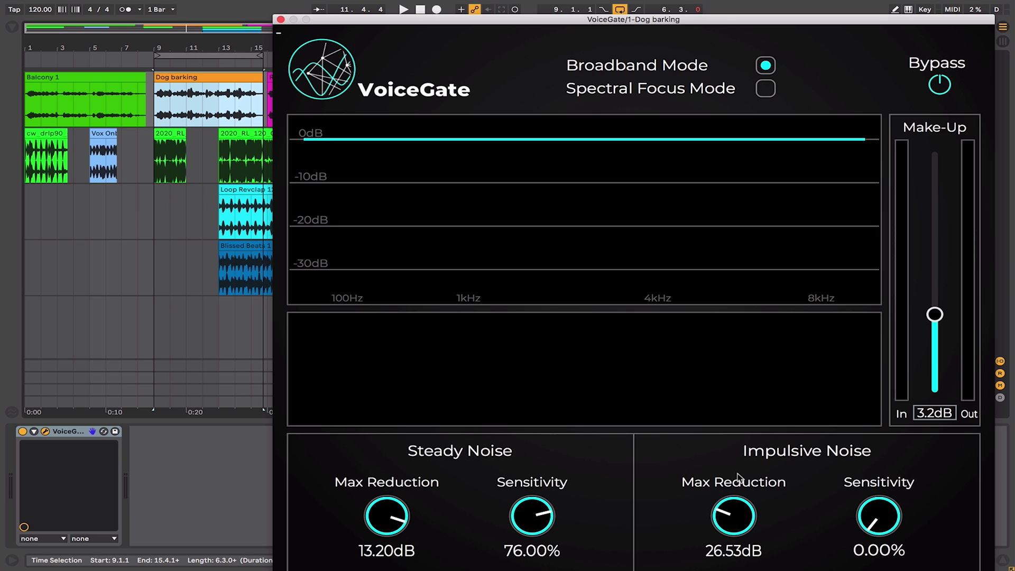
left_click_drag(871, 523, 872, 500)
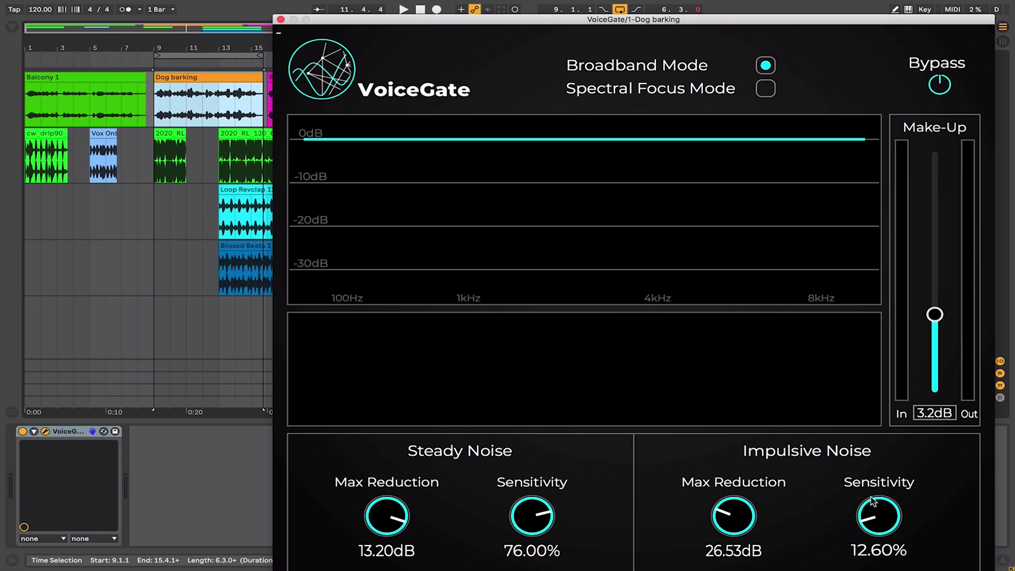
left_click_drag(738, 540, 738, 568)
- Raise the Impulsive Noise Max Reduction to 58.80 dB and Sensitivity to 62.20% while the Dog barking loop plays
key("space")
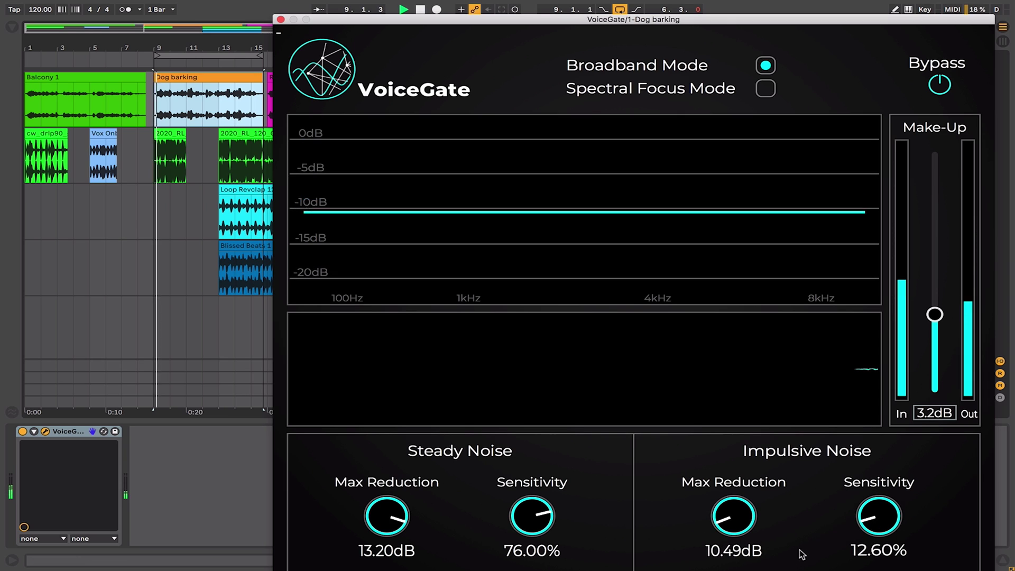
left_click_drag(734, 527, 722, 370)
left_click_drag(878, 515, 874, 360)
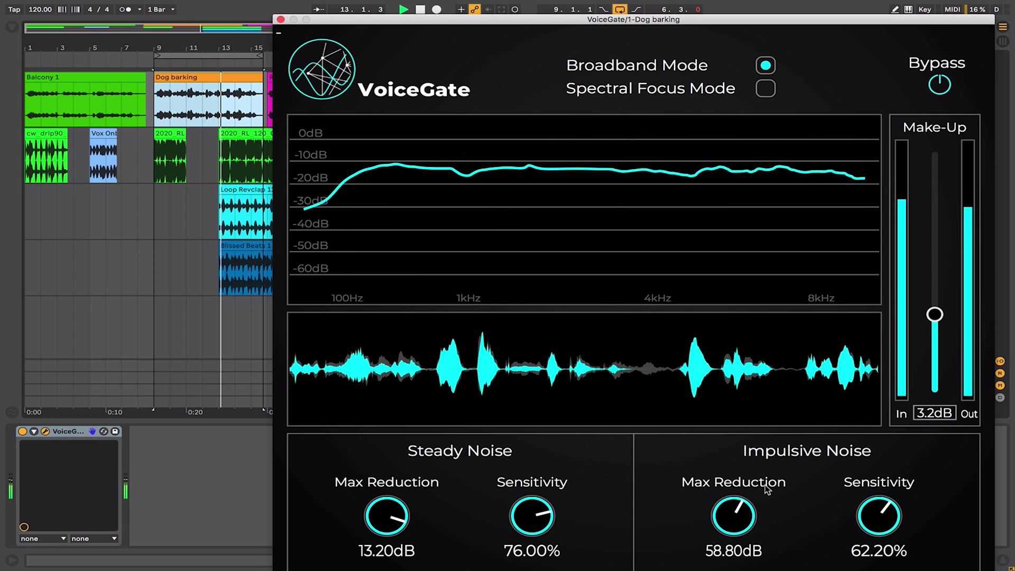
- Increase Impulsive Noise gradually to 85.93 dB Max Reduction and 85.60% Sensitivity, and stop playback
left_click_drag(733, 521, 731, 473)
left_click_drag(865, 508, 866, 486)
left_click_drag(733, 509, 734, 482)
left_click_drag(879, 516, 878, 500)
left_click_drag(735, 510, 735, 498)
left_click_drag(878, 515, 880, 487)
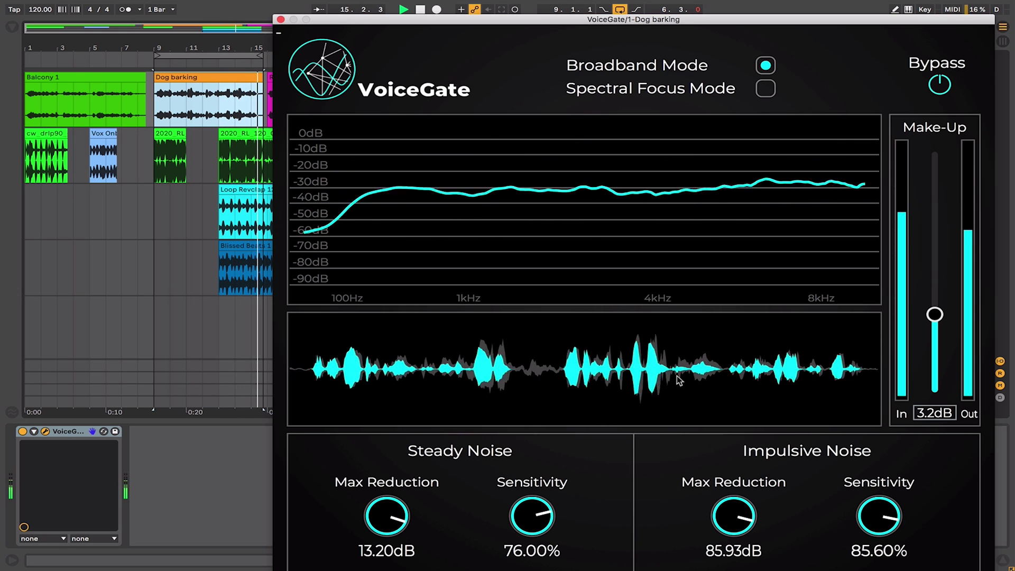
key("space")
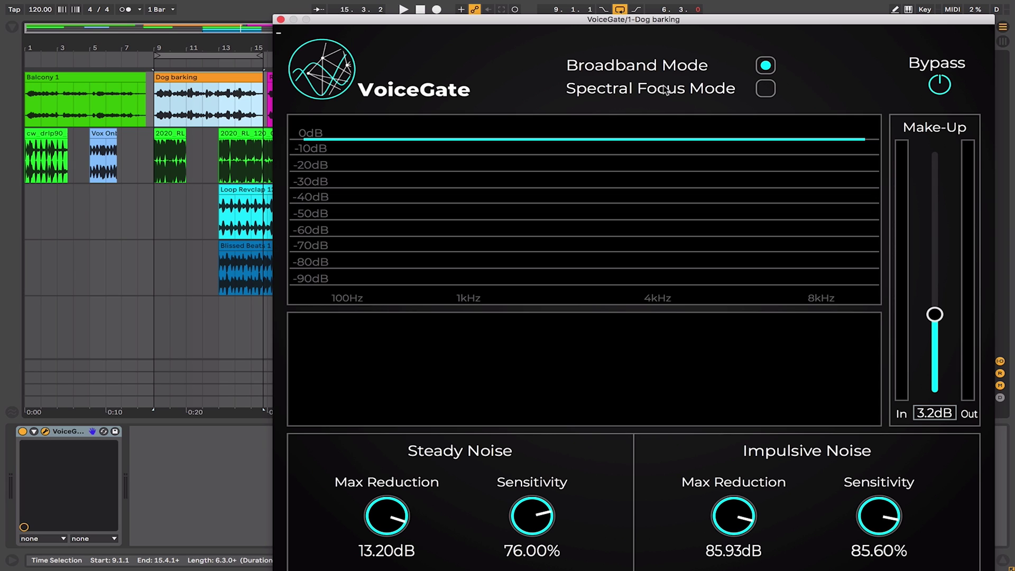
- Switch VoiceGate to Spectral Focus Mode and set the middle band to span from just above 1 kHz to just above 4 kHz
left_click(764, 91)
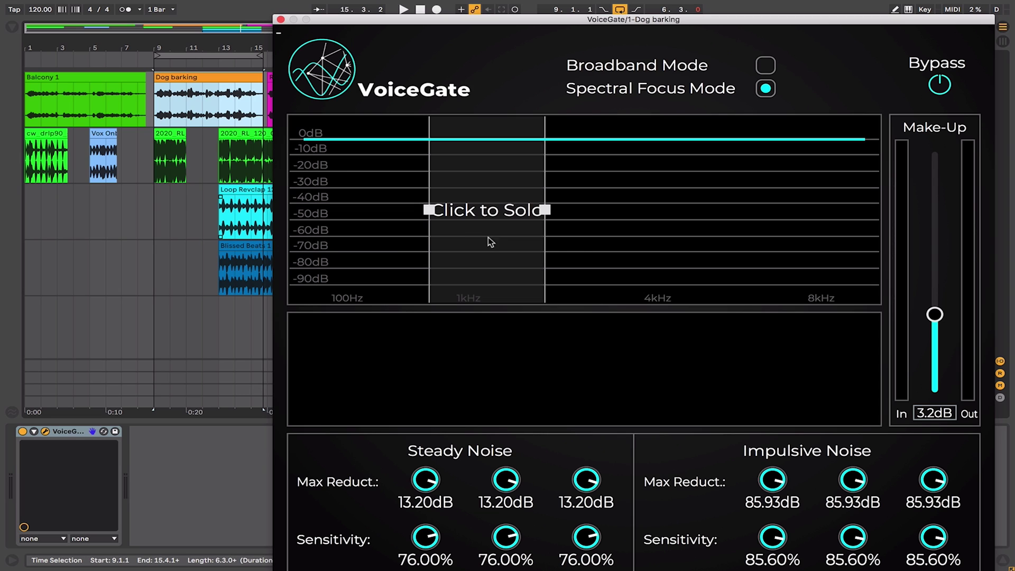
left_click_drag(545, 210, 638, 210)
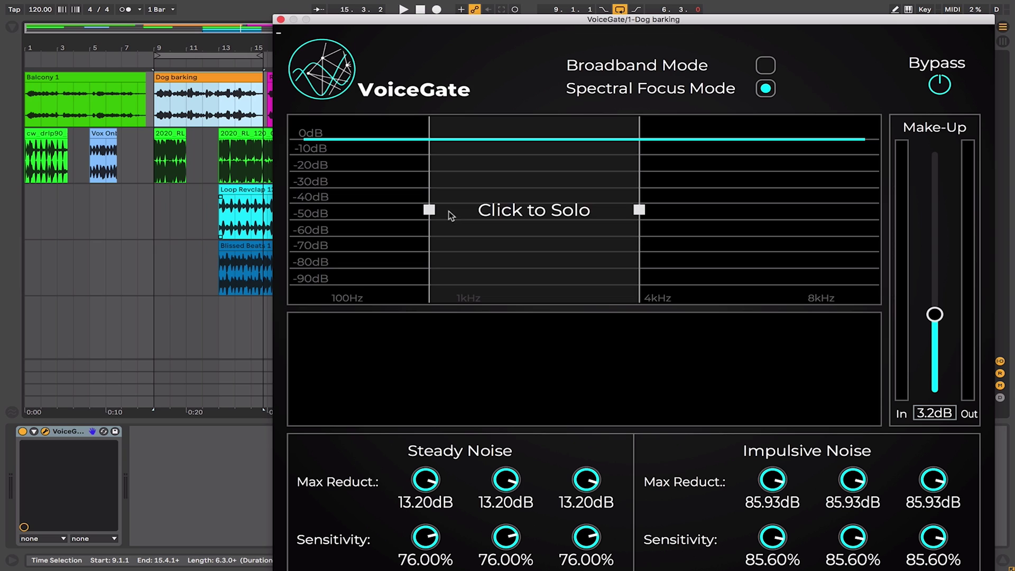
left_click_drag(429, 210, 482, 212)
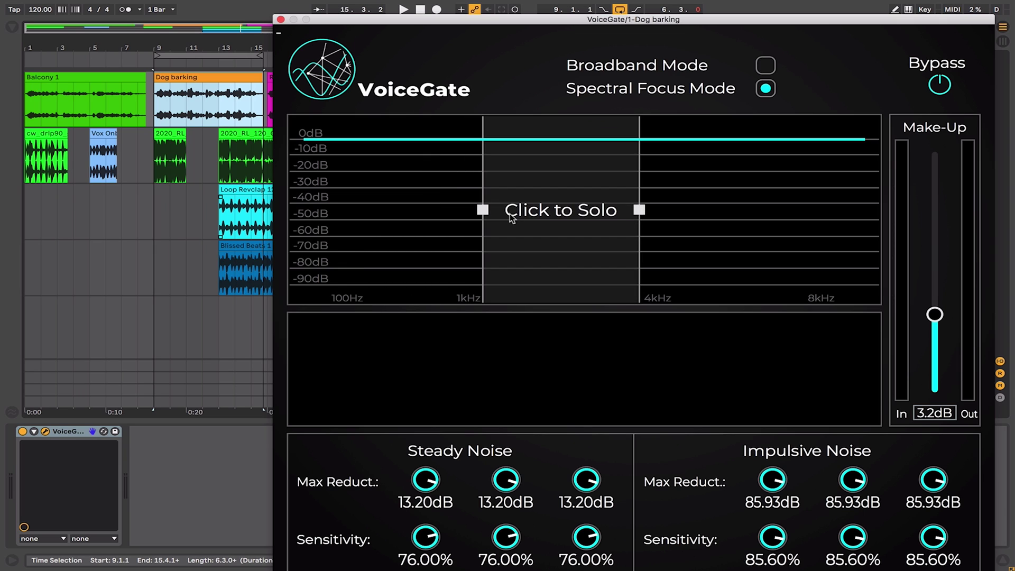
left_click_drag(638, 212, 681, 212)
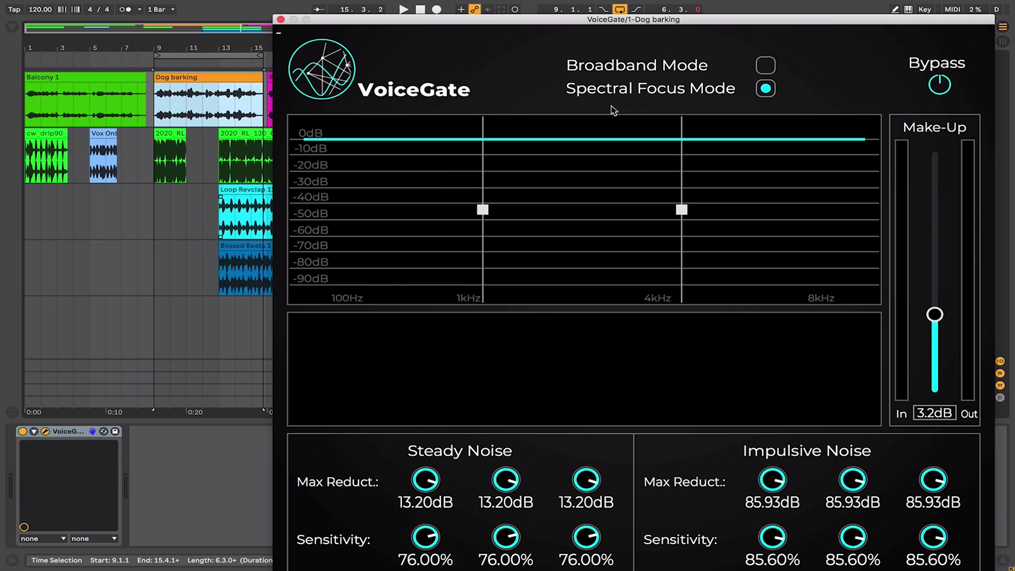
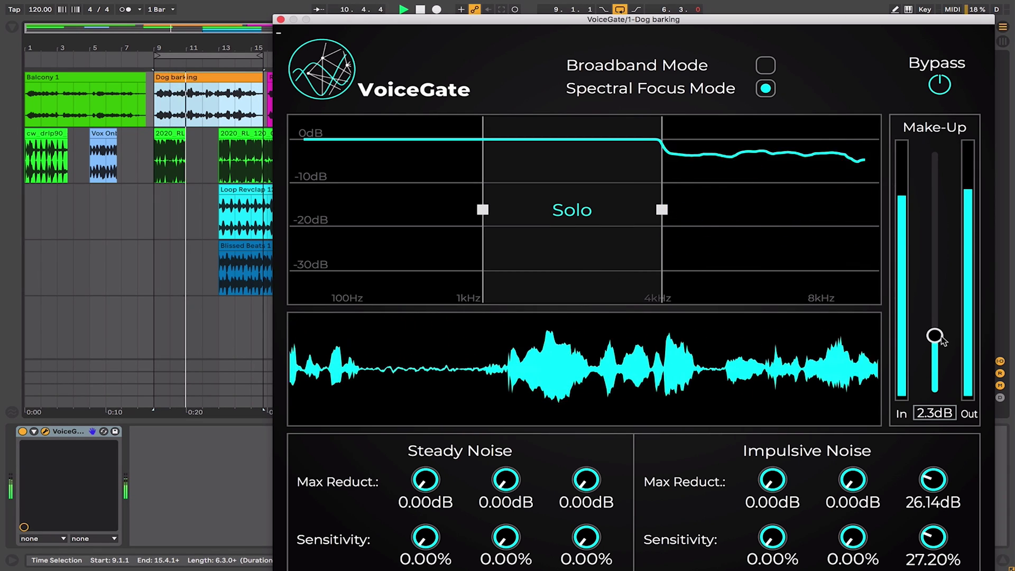
- Set Make-Up to 2.0 dB and raise the middle band's Impulsive Noise to 54.45 dB Max Reduction and 66.80% Sensitivity
left_click_drag(934, 335, 934, 343)
key("space")
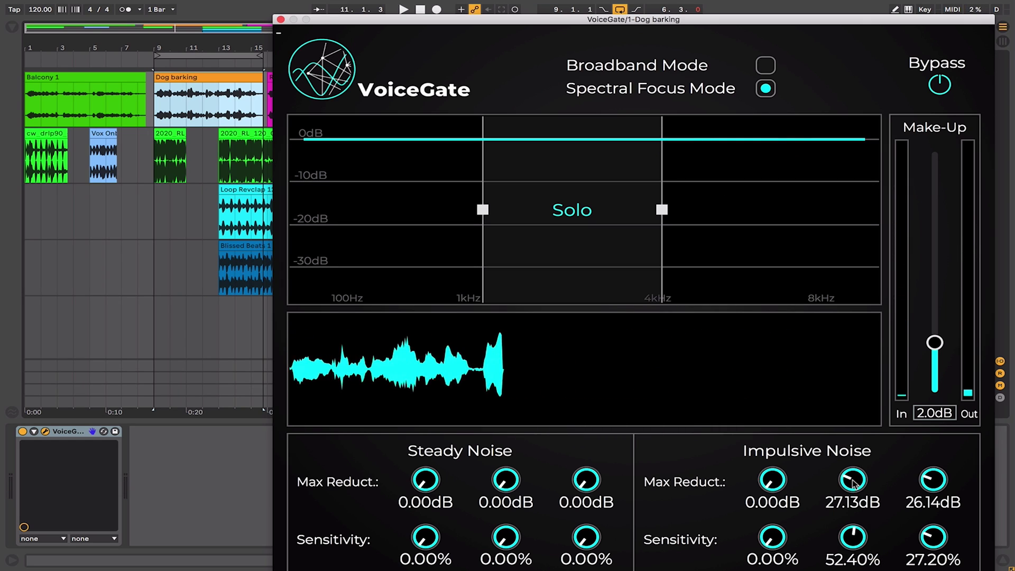
left_click_drag(853, 482, 849, 449)
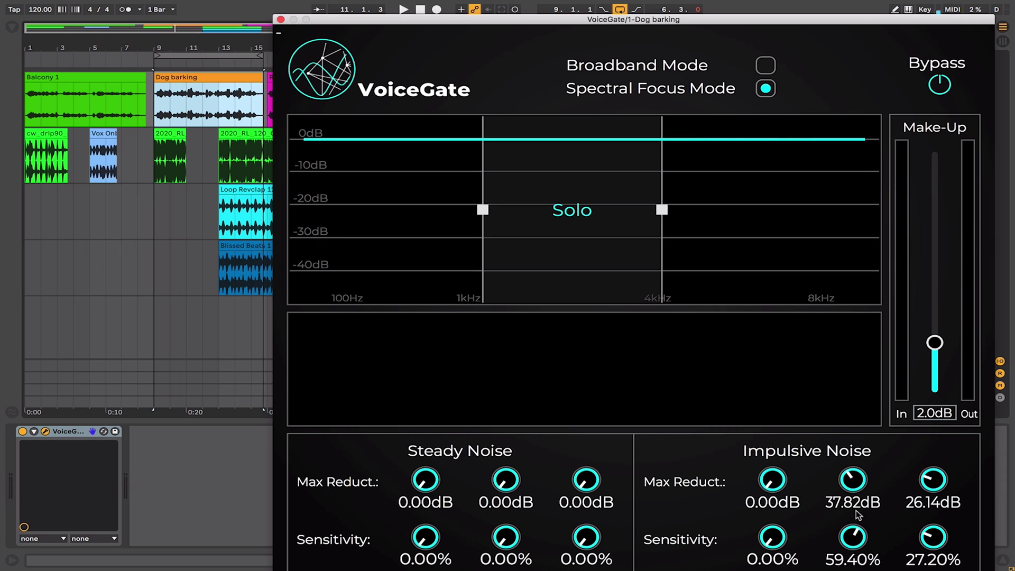
key("space")
left_click_drag(852, 508, 853, 474)
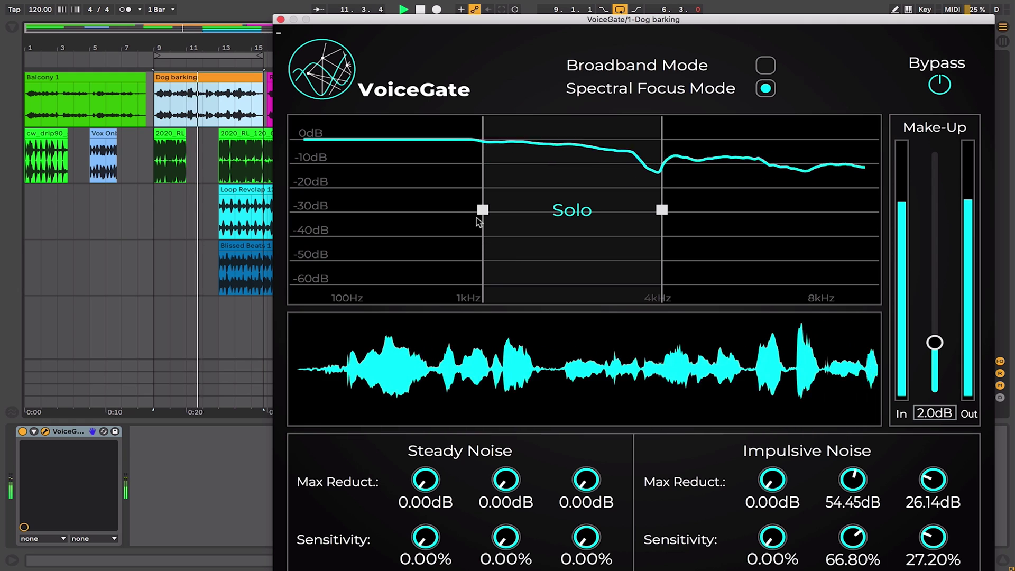
- Lower the low/mid crossover to just below 1 kHz and set the low band's Impulsive Noise to 37.42 dB Max Reduction and 32.40% Sensitivity
left_click_drag(484, 214, 461, 210)
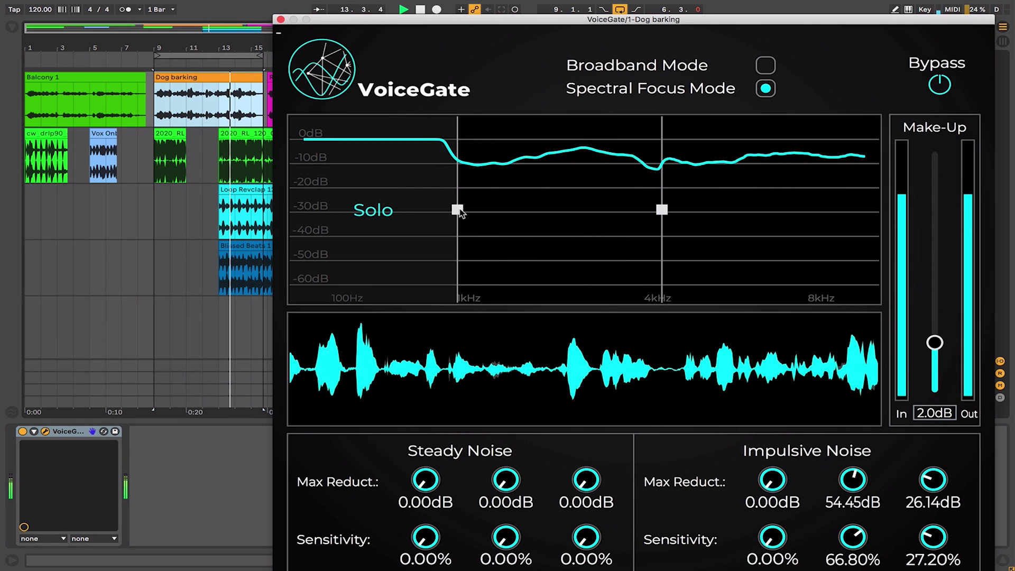
left_click_drag(772, 536, 764, 359)
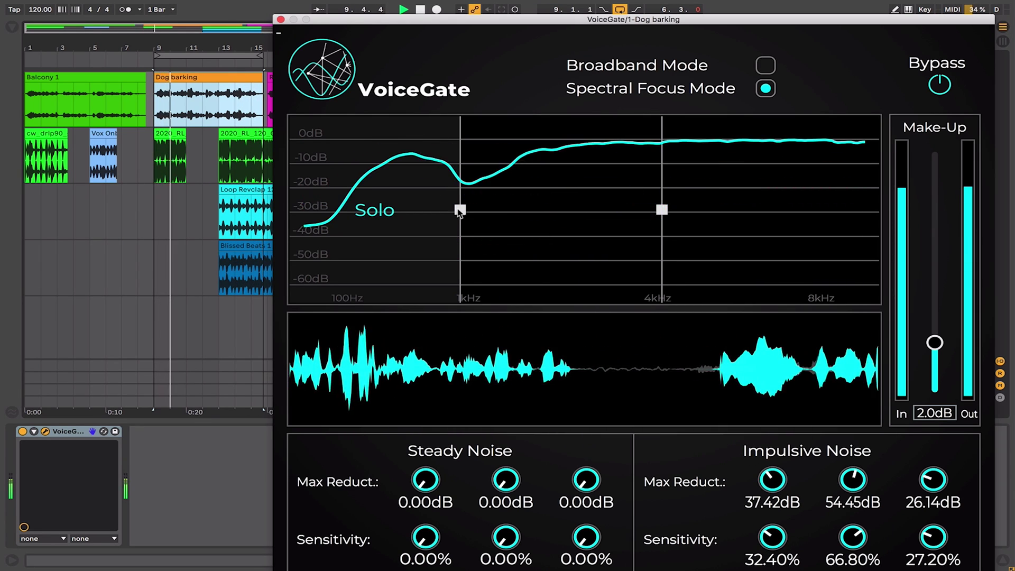
left_click_drag(464, 213, 450, 209)
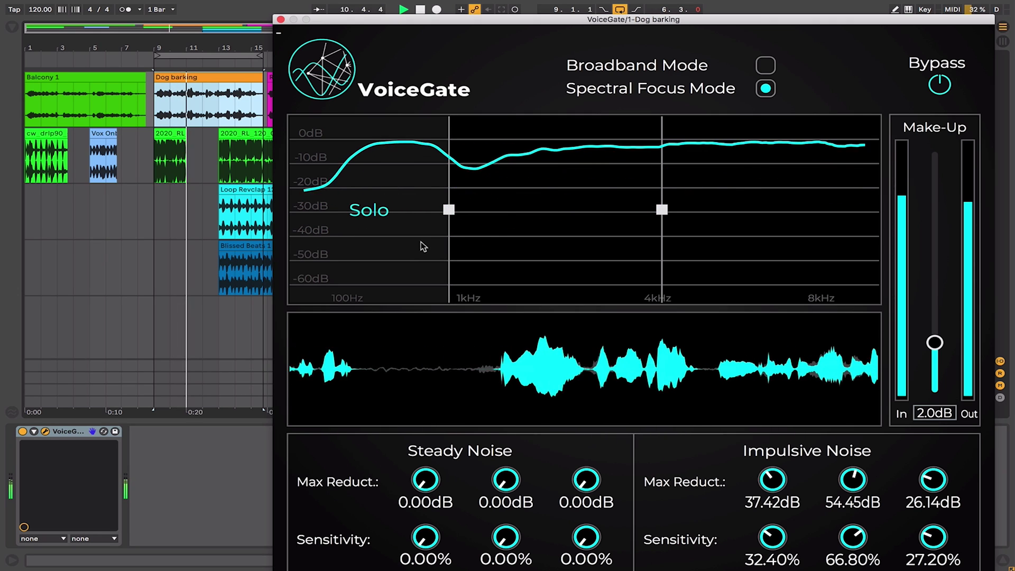
- Lower Make-Up to 1.3 dB and compare the Dog barking clip with and without bypass before stopping playback
left_click_drag(935, 342, 935, 360)
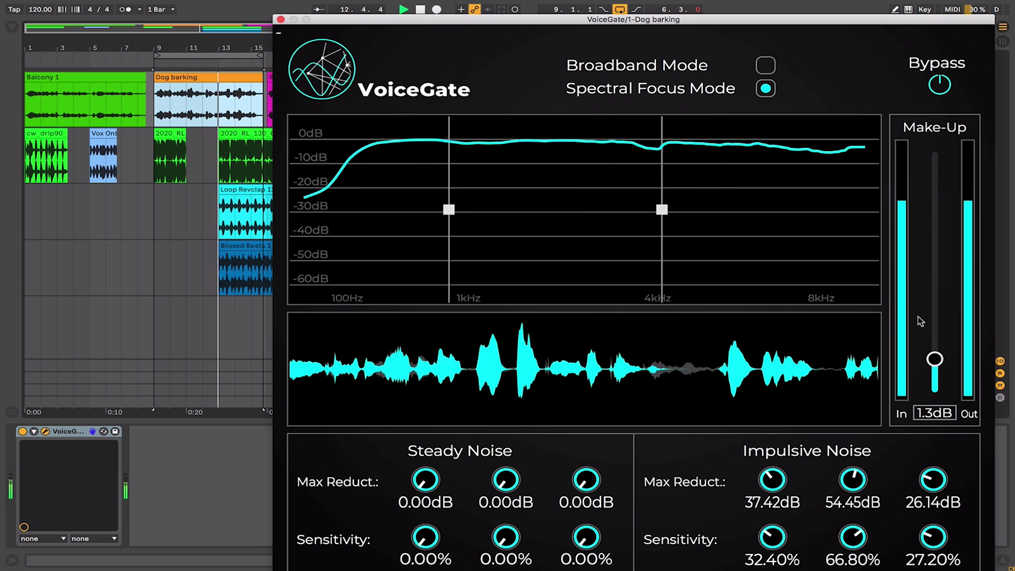
left_click(939, 87)
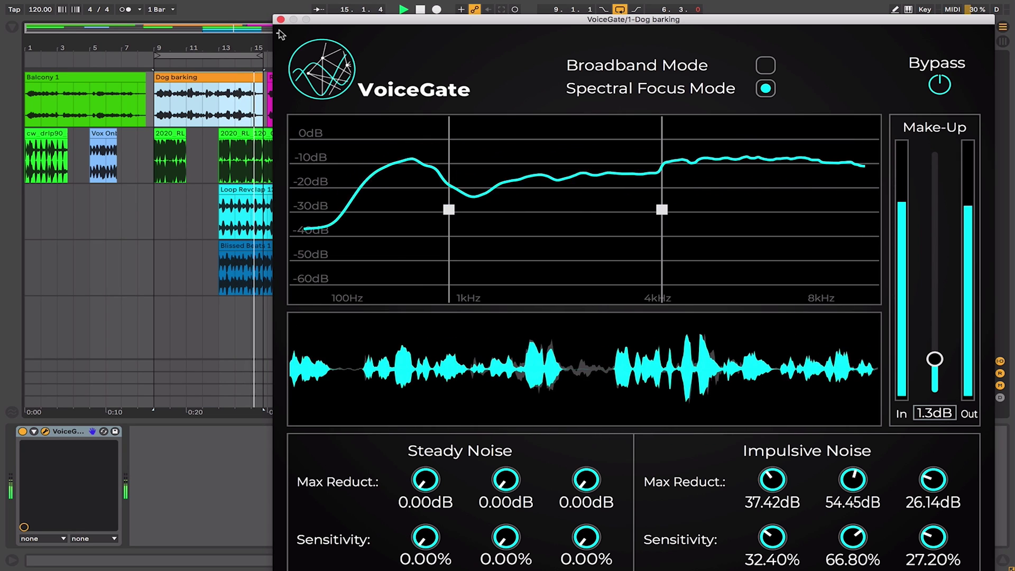
key("space")
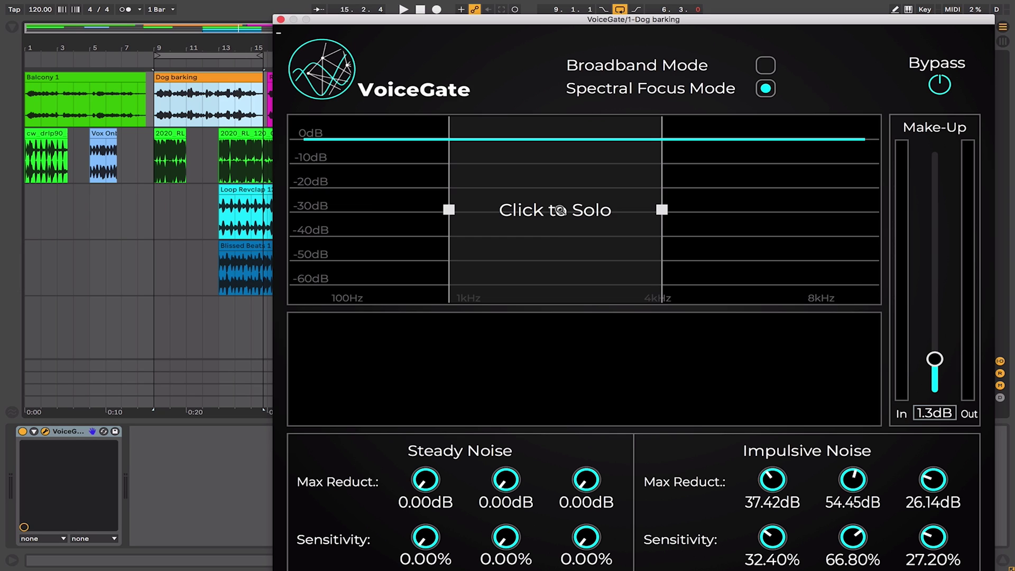
left_click(549, 243)
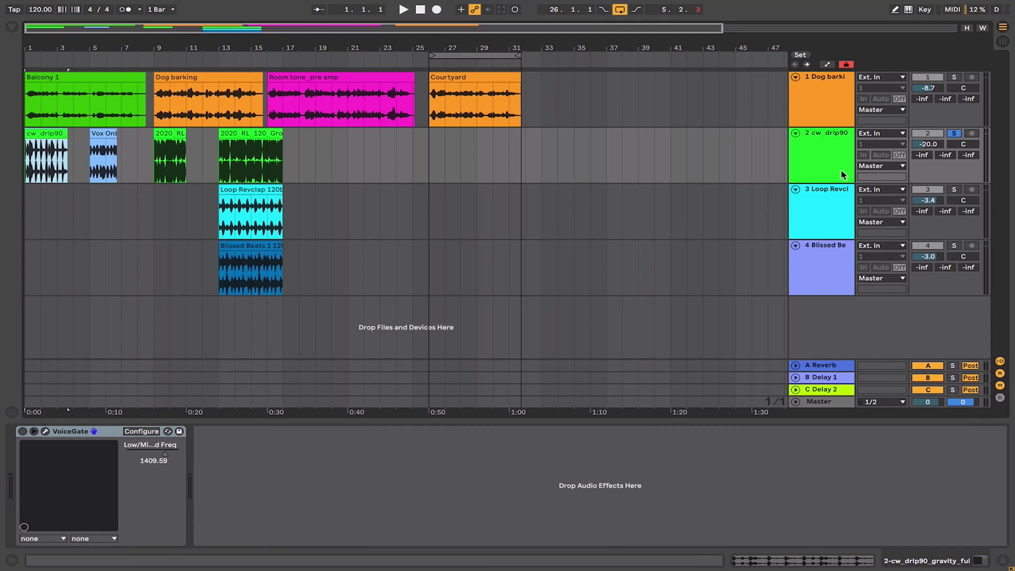
- Lower track 2's volume to -22.6 while playing the cw_drip90 clip, and unsolo the track
left_click(837, 175)
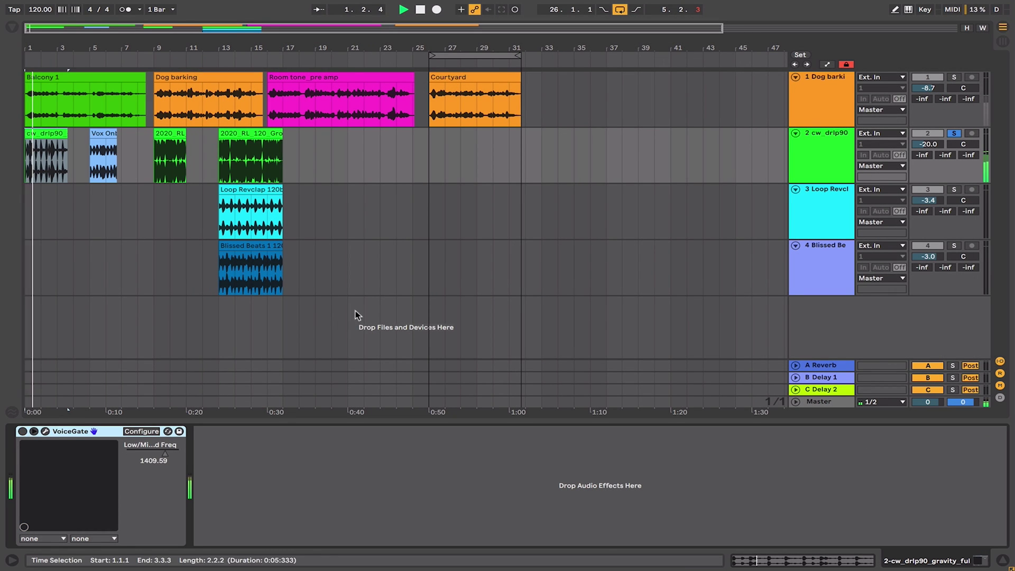
left_click_drag(927, 144, 927, 146)
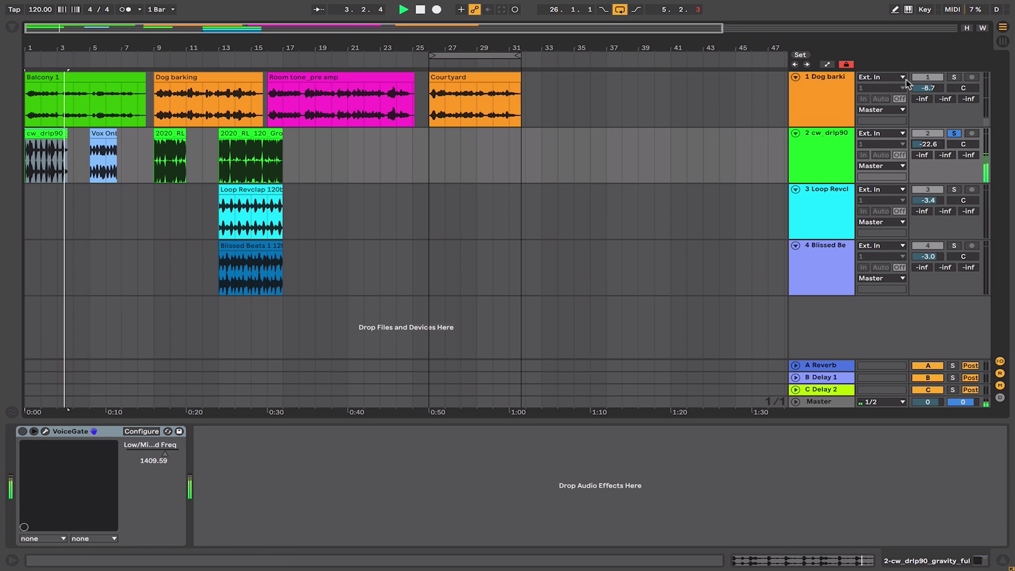
left_click(954, 133)
key("space")
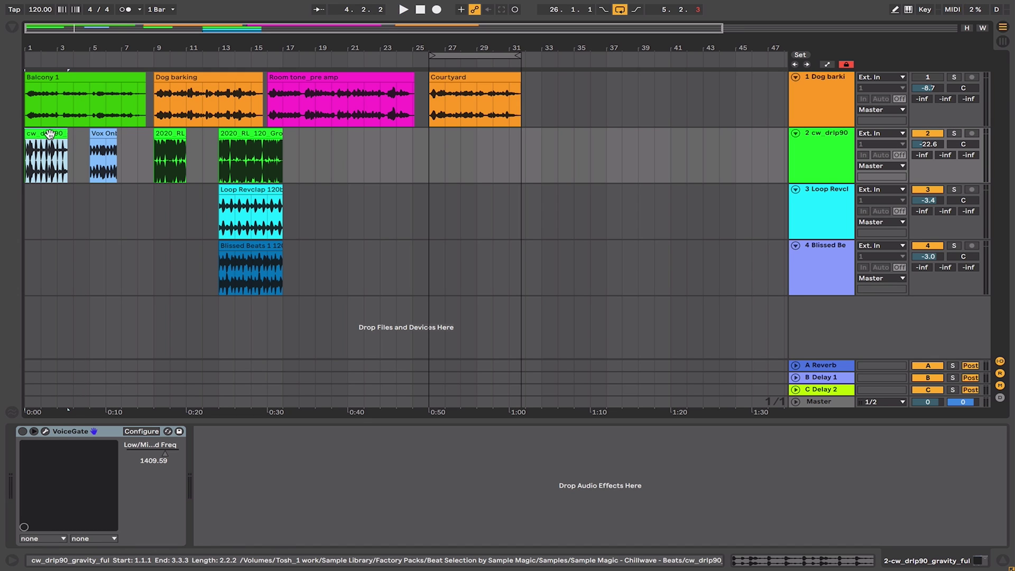
- Loop the cw_drip90 clip on track 2, and enable VoiceGate on that track with its plug-in window open
key("ctrl+l")
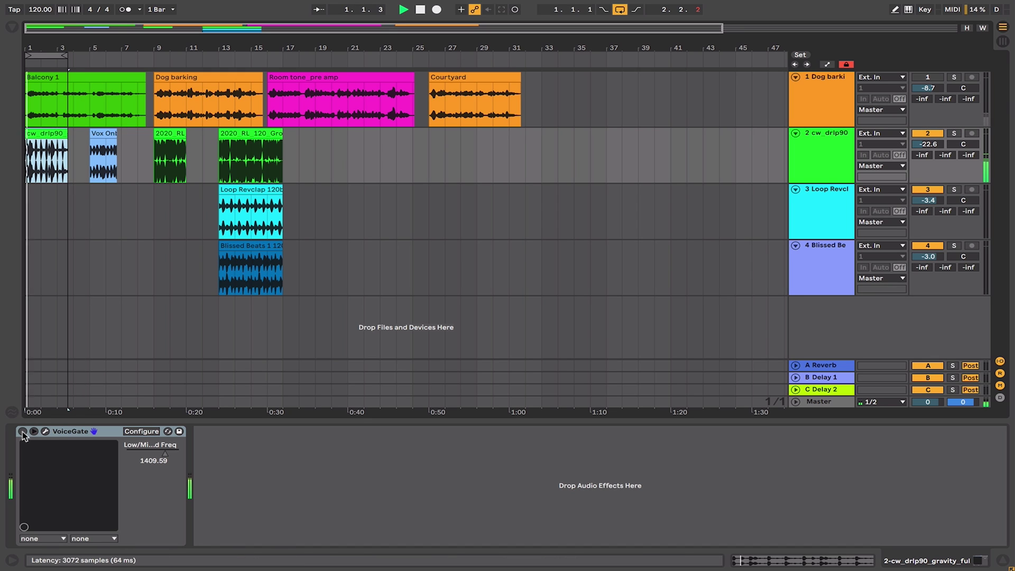
left_click(22, 431)
left_click(45, 431)
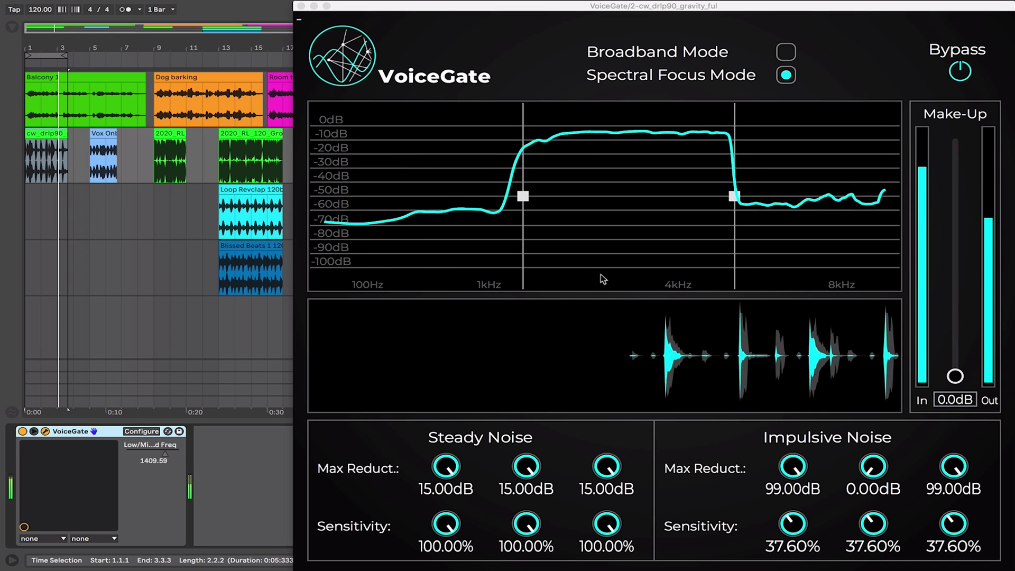
left_click(583, 245)
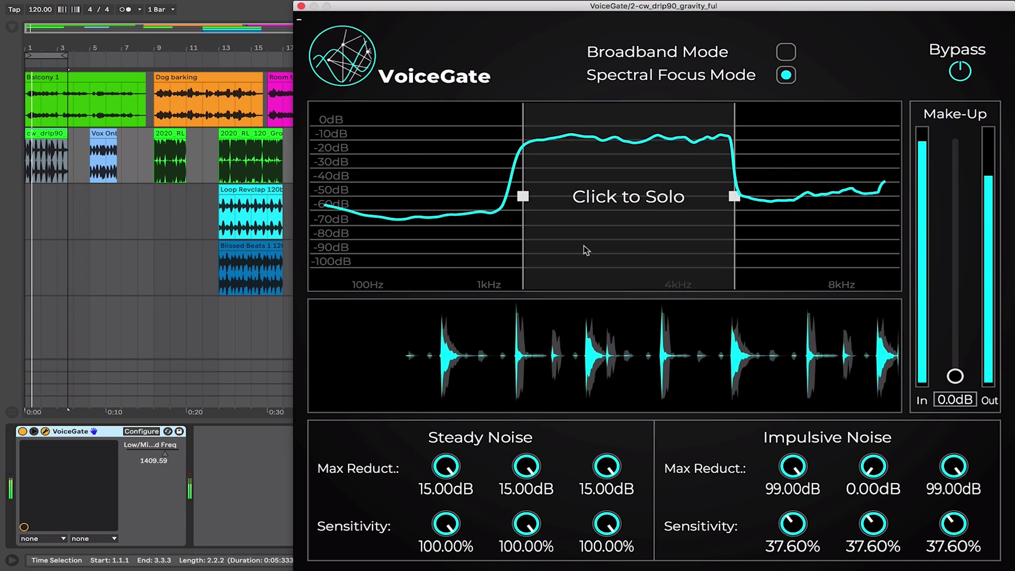
- Set Max Reduction for Steady Noise to 10.08 dB low and 5.58 dB mid, and for Impulsive Noise to 32.27 dB low and 23.56 dB high
left_click_drag(528, 478, 528, 518)
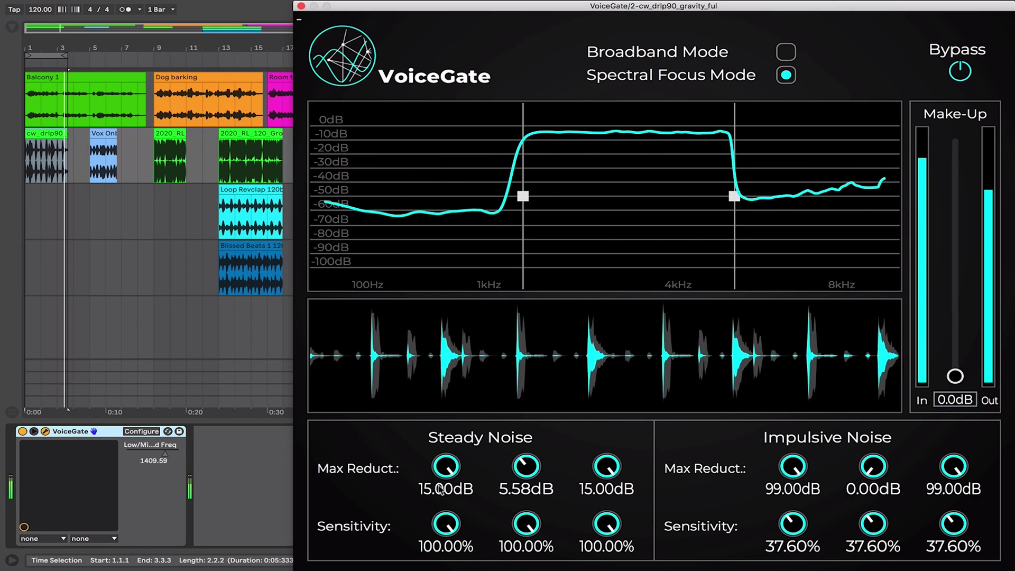
left_click_drag(446, 466, 446, 487)
left_click_drag(787, 456, 787, 481)
left_click_drag(953, 466, 953, 485)
- Set Impulsive Noise Sensitivity to 33.60% low, 21.00% mid and 22.20% high, and shrink the plug-in window
left_click_drag(939, 523, 940, 542)
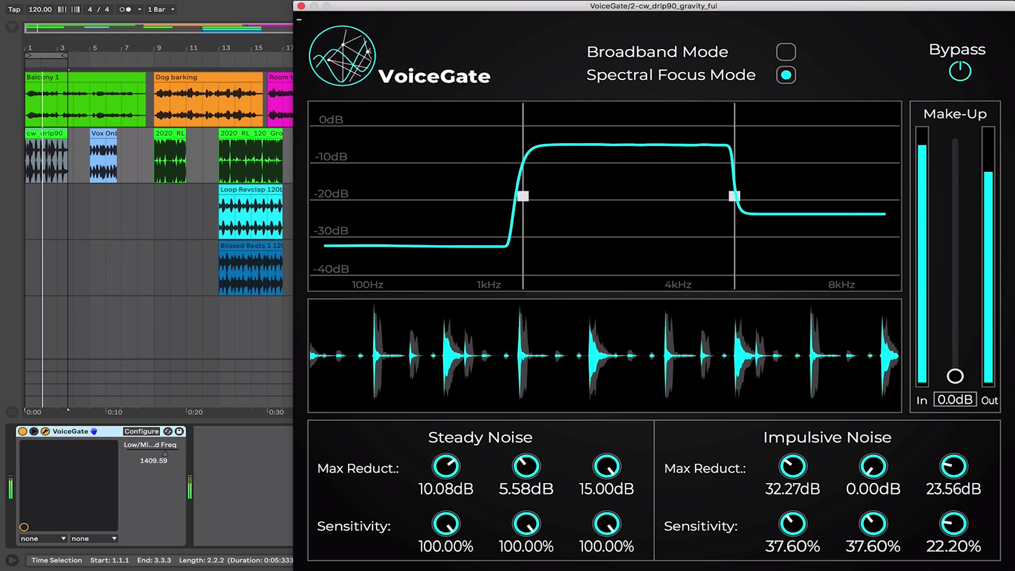
left_click_drag(873, 523, 872, 543)
left_click_drag(814, 560, 814, 565)
left_click(339, 23)
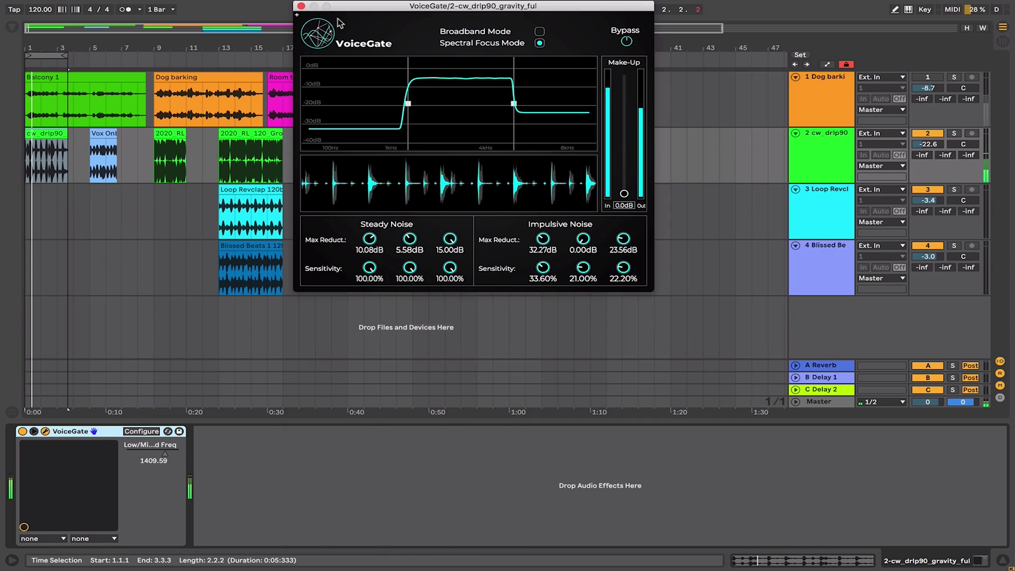
- Cut the low band's Impulsive Noise to 3.36 dB and 0.00%, and move the crossovers to 680 Hz and about 4 kHz while soloing bands
left_click_drag(544, 242, 524, 281)
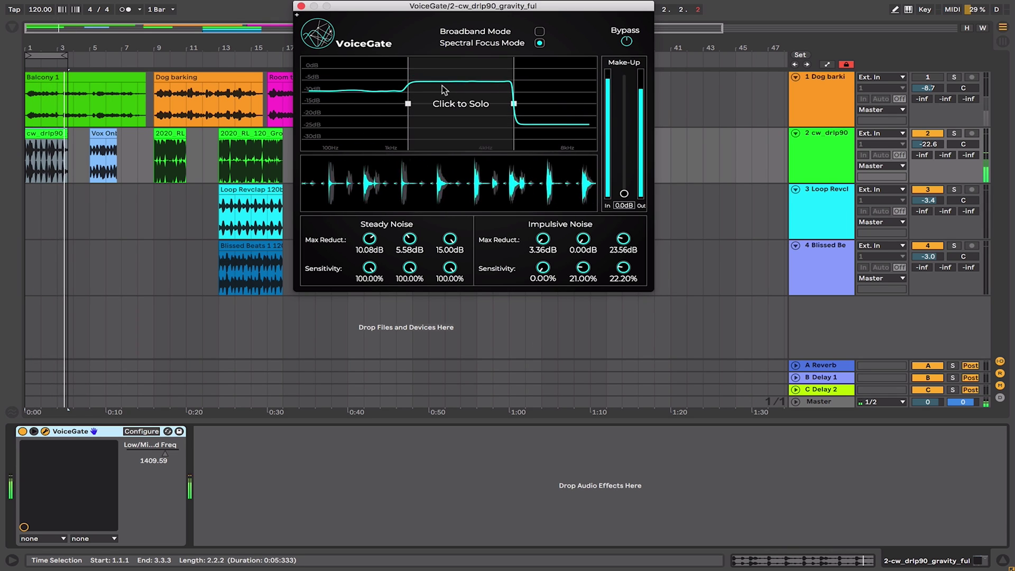
left_click(371, 126)
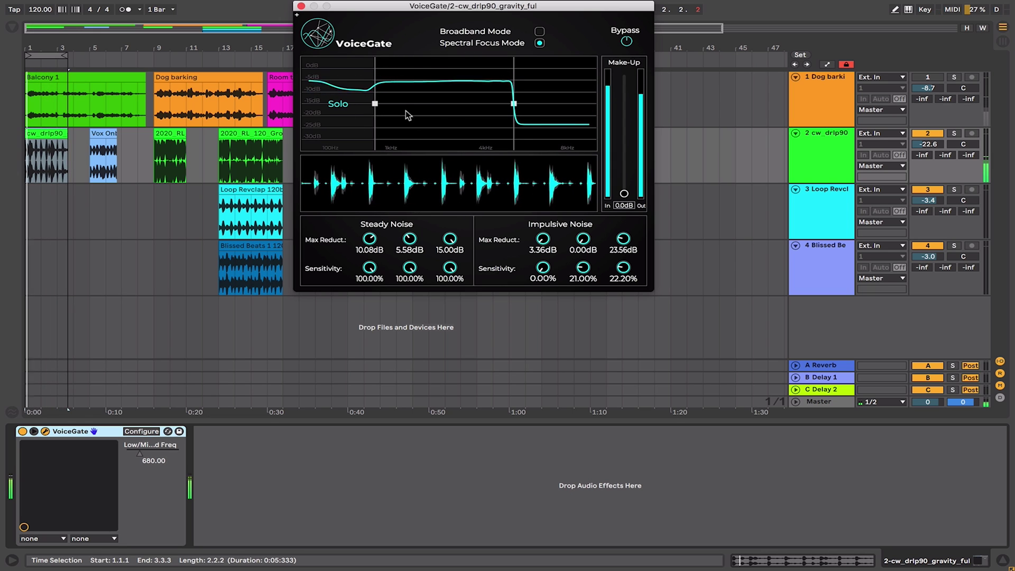
left_click(451, 116)
left_click_drag(513, 103, 484, 103)
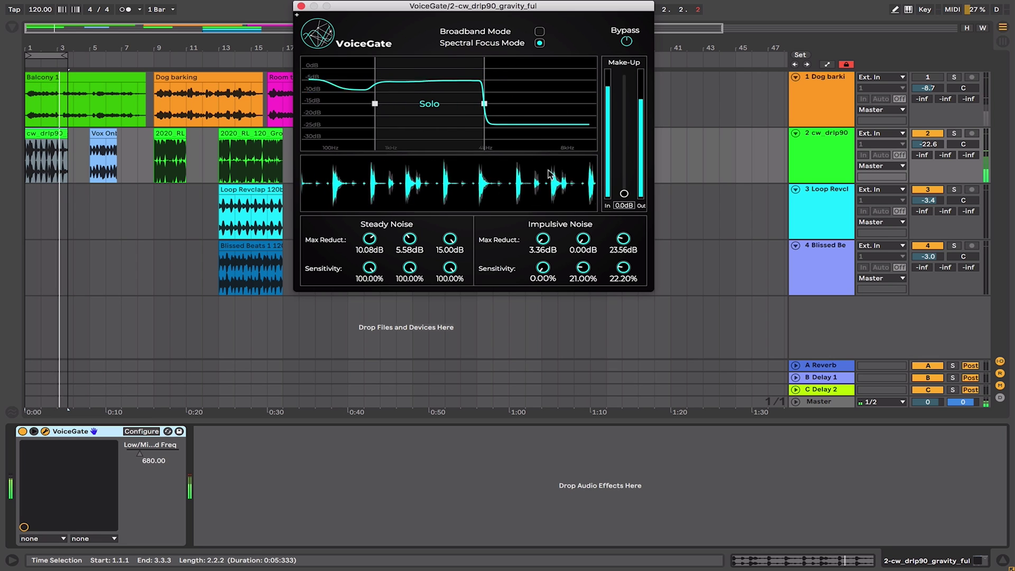
left_click(533, 136)
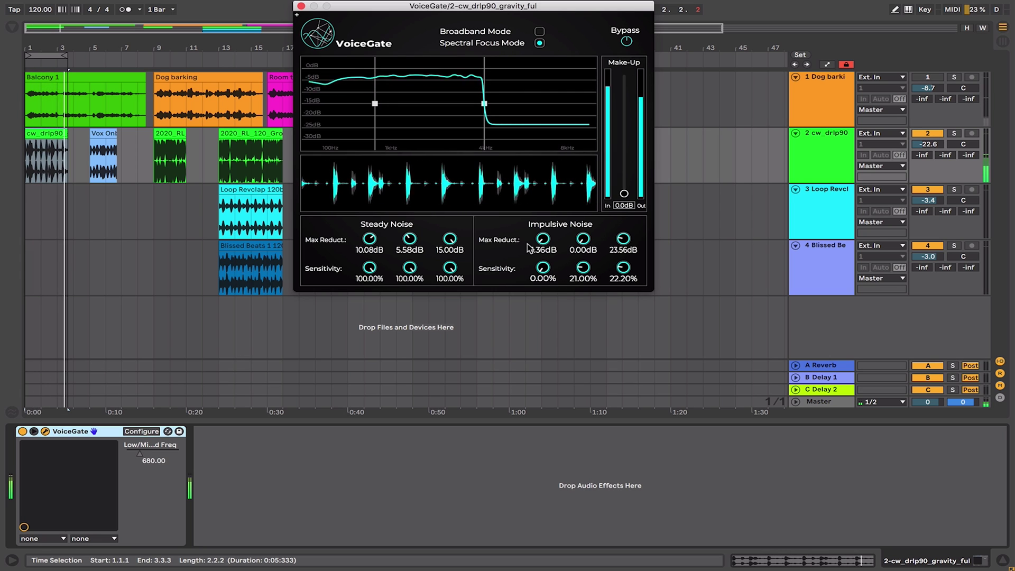
- Try 35.83 dB low-band Impulsive Noise Max Reduction, and bring the low band's Impulsive and Steady Noise Max Reduction down to 0.00 dB
left_click_drag(538, 228, 533, 200)
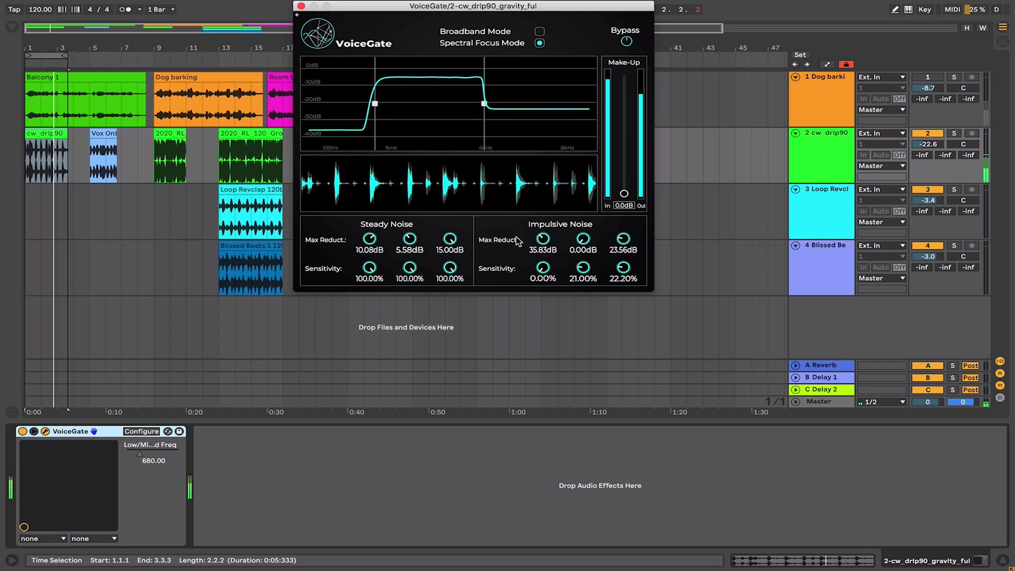
left_click_drag(542, 238, 507, 301)
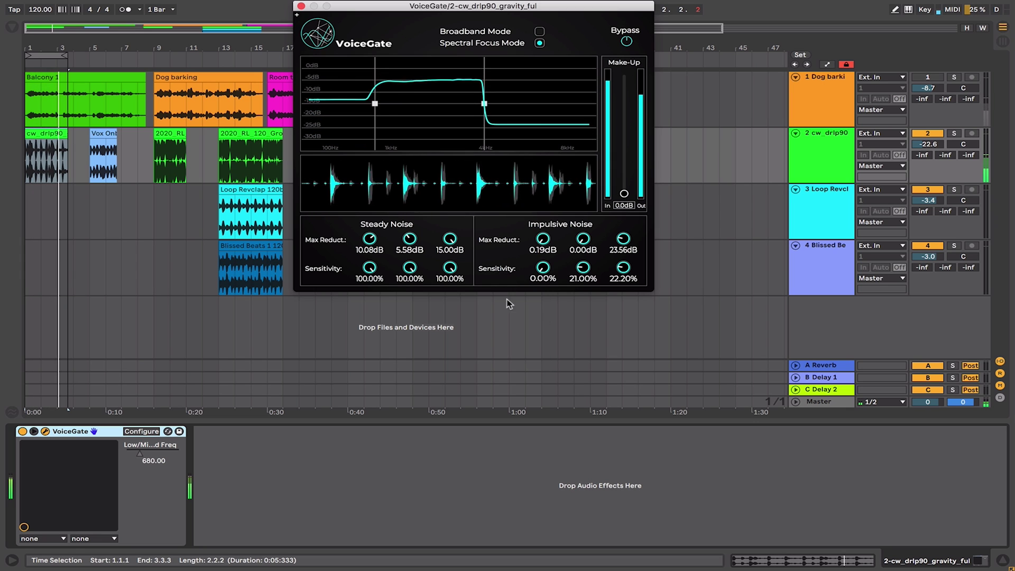
left_click_drag(370, 239, 339, 464)
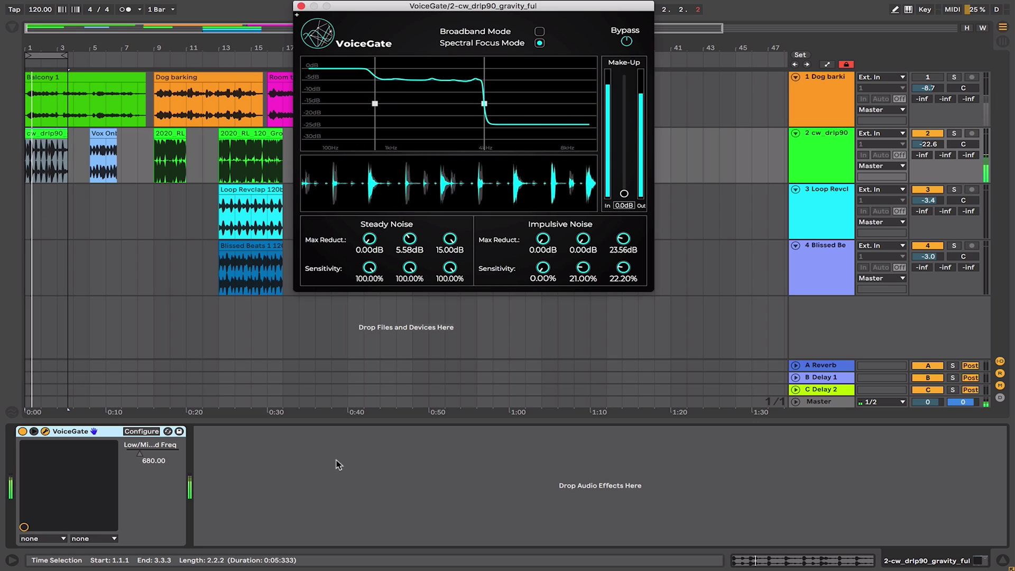
- Try 68.31 dB Max Reduction on the high band's Impulsive Noise, and return it to 0.00 dB with the mid band also at 0.00 dB
left_click_drag(633, 242, 617, 73)
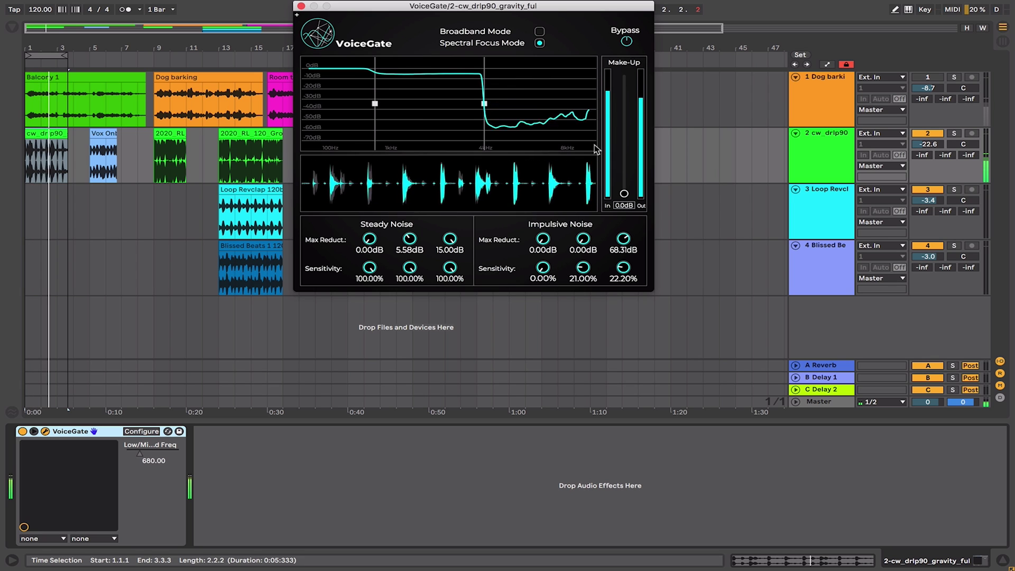
left_click_drag(623, 238, 547, 326)
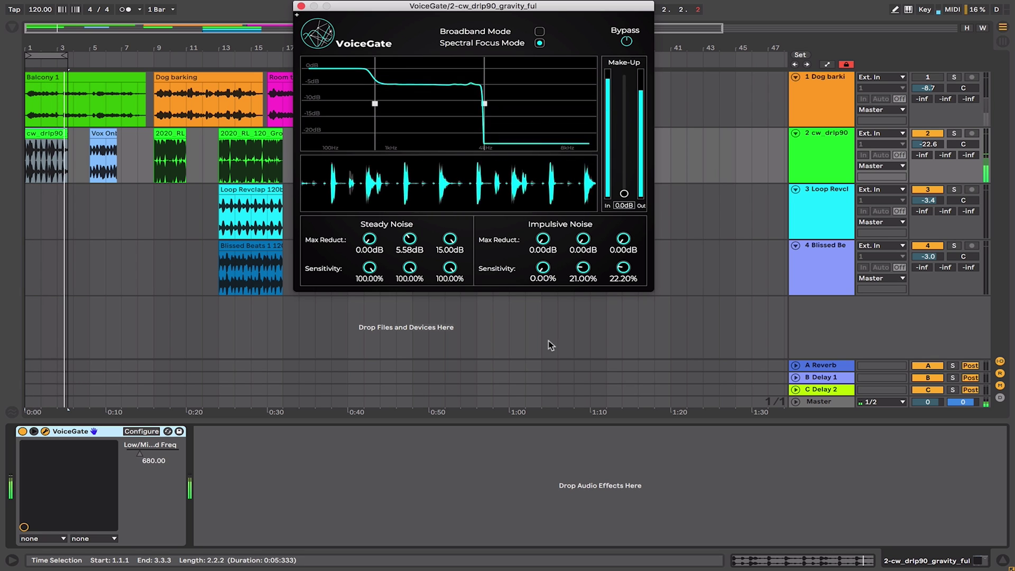
left_click_drag(582, 255, 565, 296)
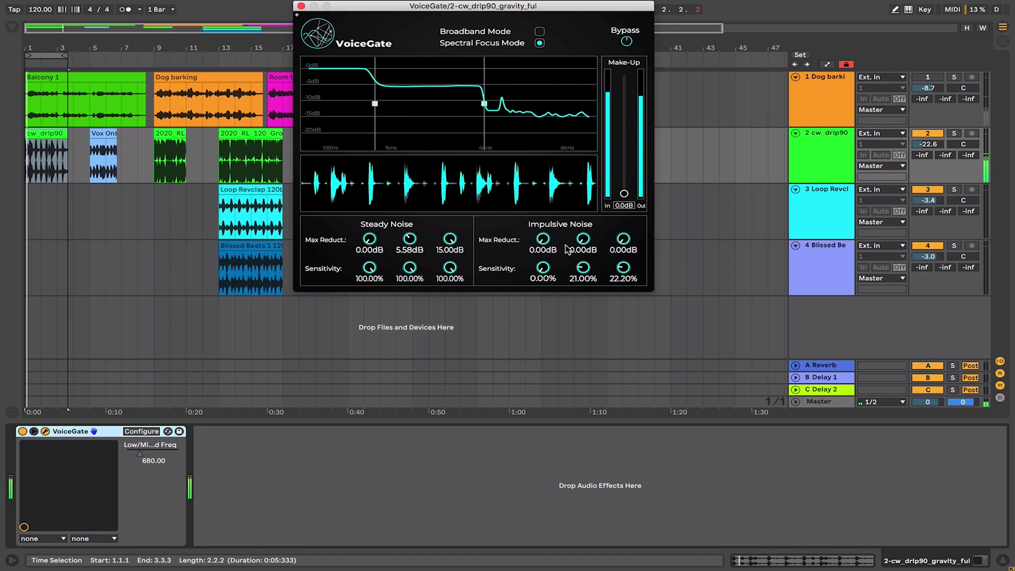
- Re-enable VoiceGate on the cw_drlp90 track and set its Make-Up gain to 1.5 dB
left_click(100, 135)
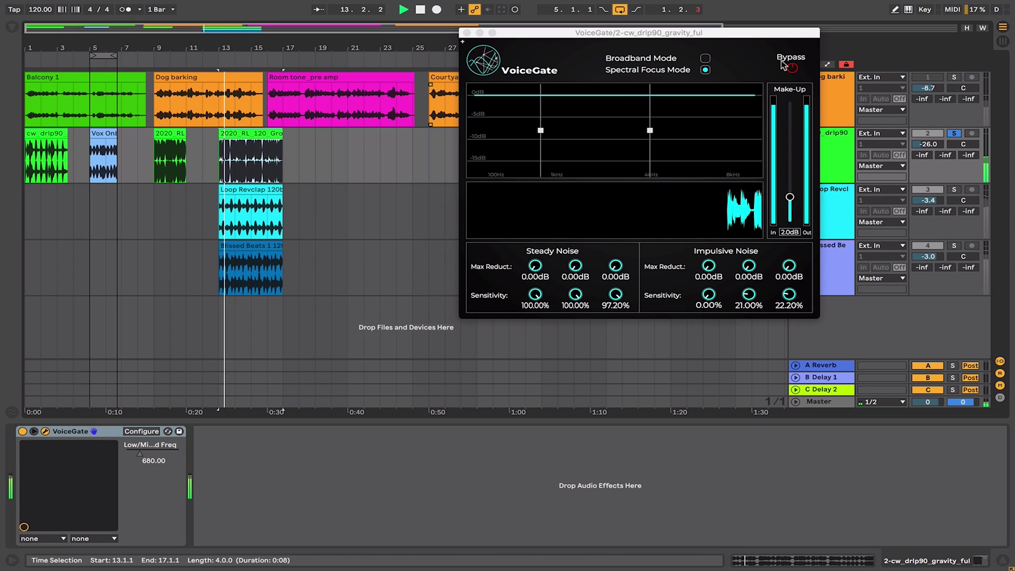
left_click(794, 69)
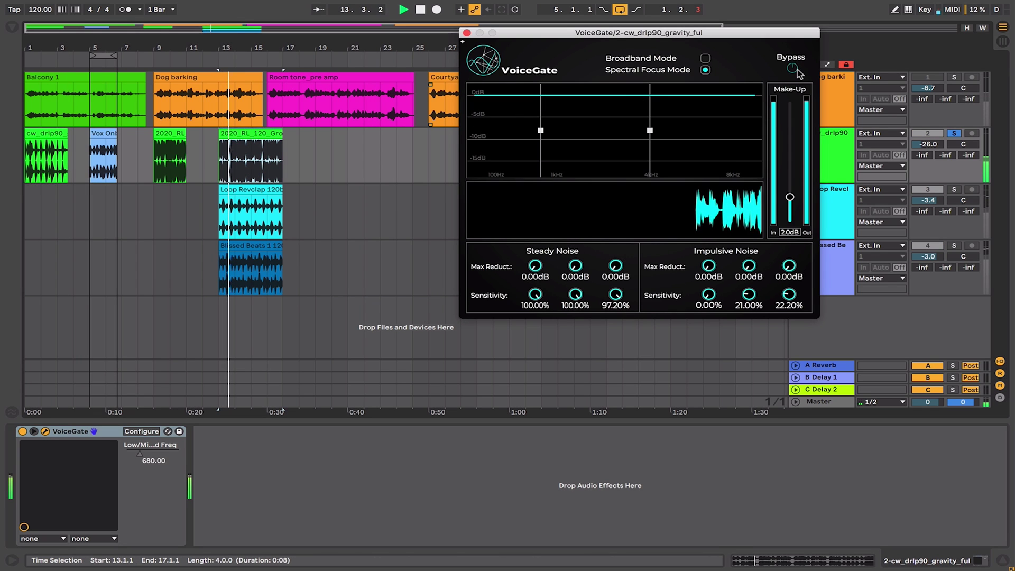
left_click_drag(789, 197, 789, 205)
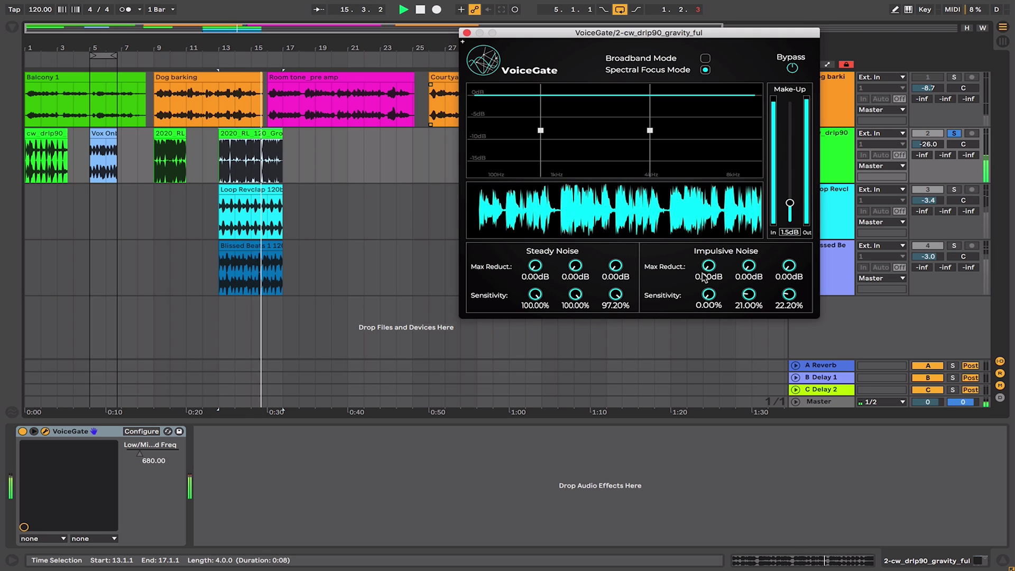
- Set the low band's Impulsive Noise to 99.00 dB and 100.00%, and raise the low/mid crossover to 891 Hz
left_click_drag(703, 277, 678, 26)
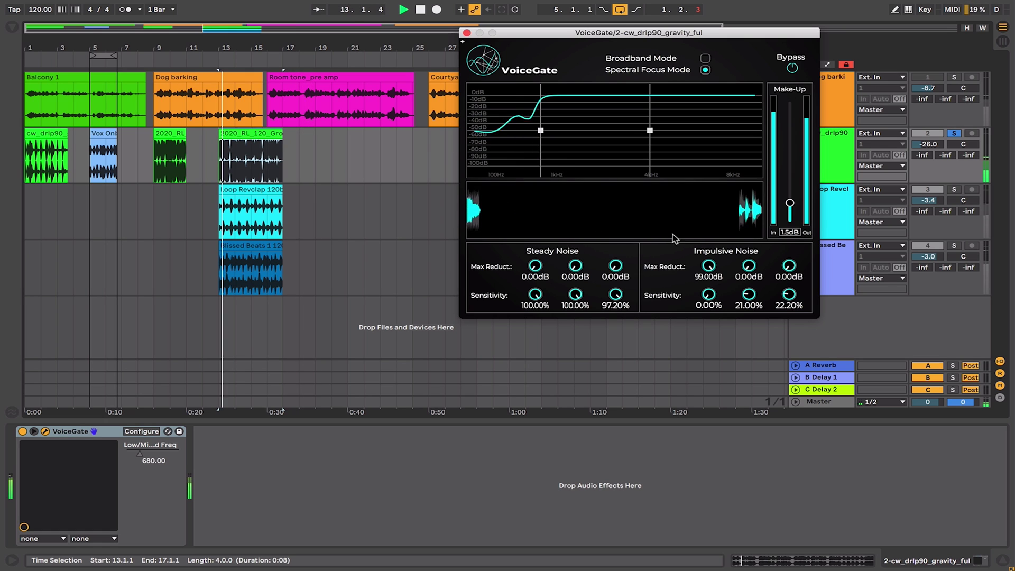
left_click_drag(708, 293, 713, 184)
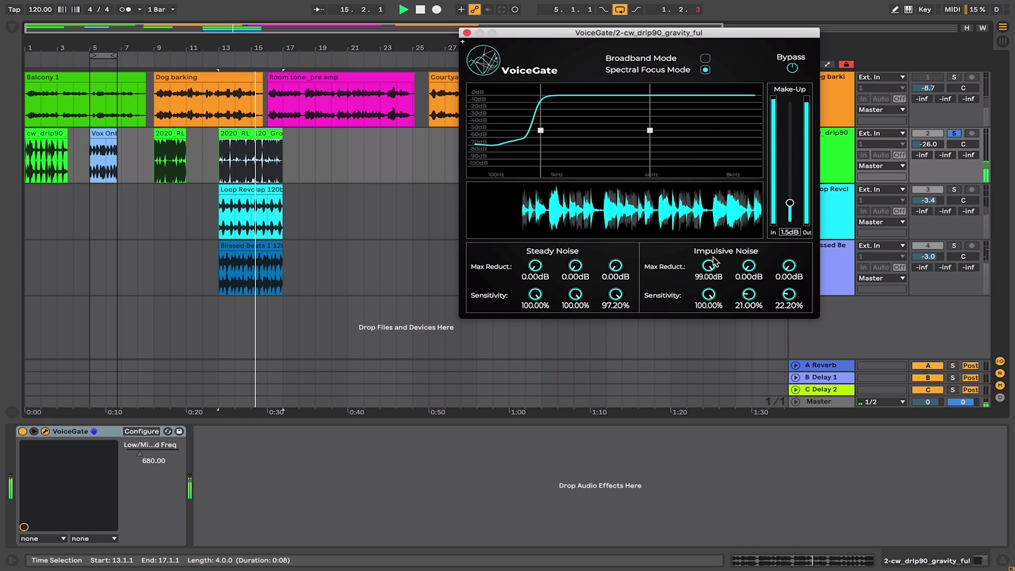
mouse_move(543, 130)
left_mouse_down()
mouse_move(581, 132)
mouse_move(552, 136)
left_mouse_up()
key("space")
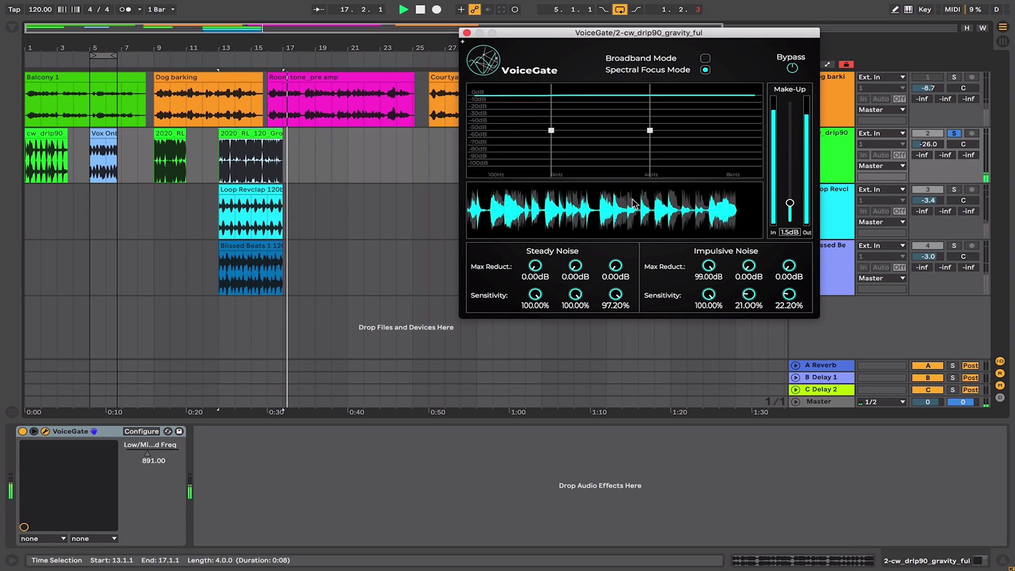
- Loop the 2020_RL_120 groove clip at bar 13 and set the high band's Steady Noise Max Reduction to 15.00 dB
left_click(259, 132)
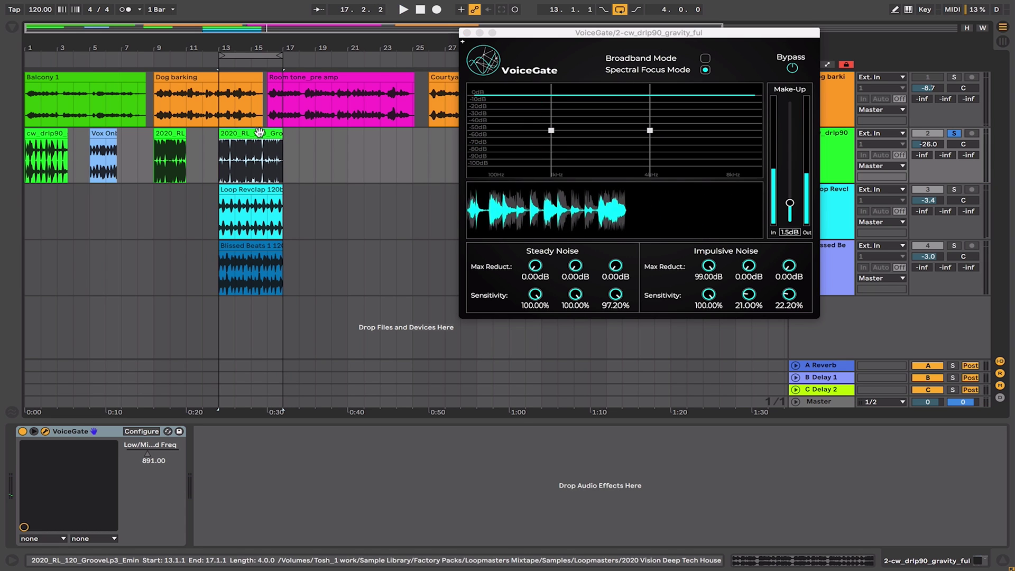
key("super+l")
key("space")
left_click_drag(788, 269, 576, 268)
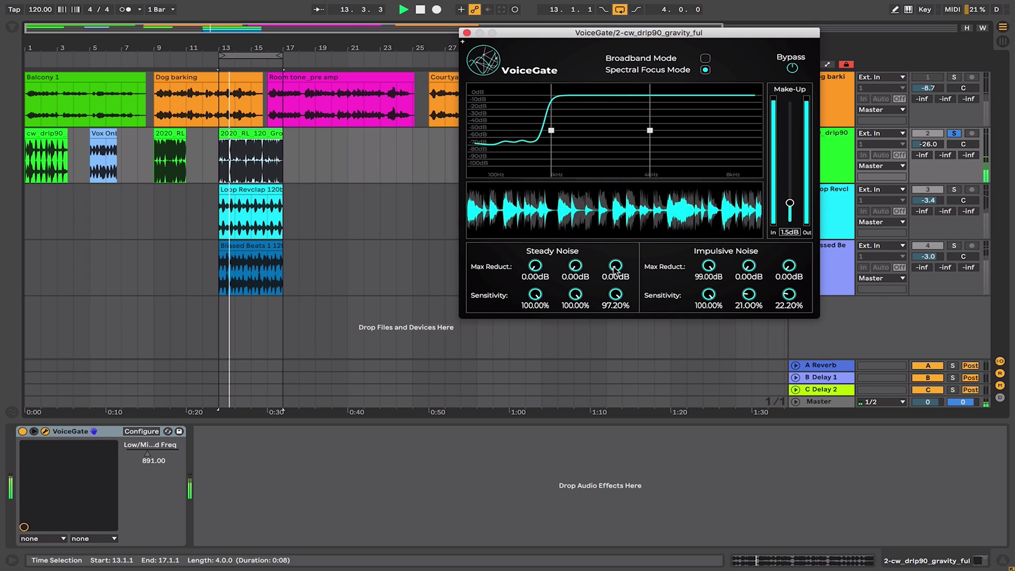
left_click_drag(615, 267, 612, 103)
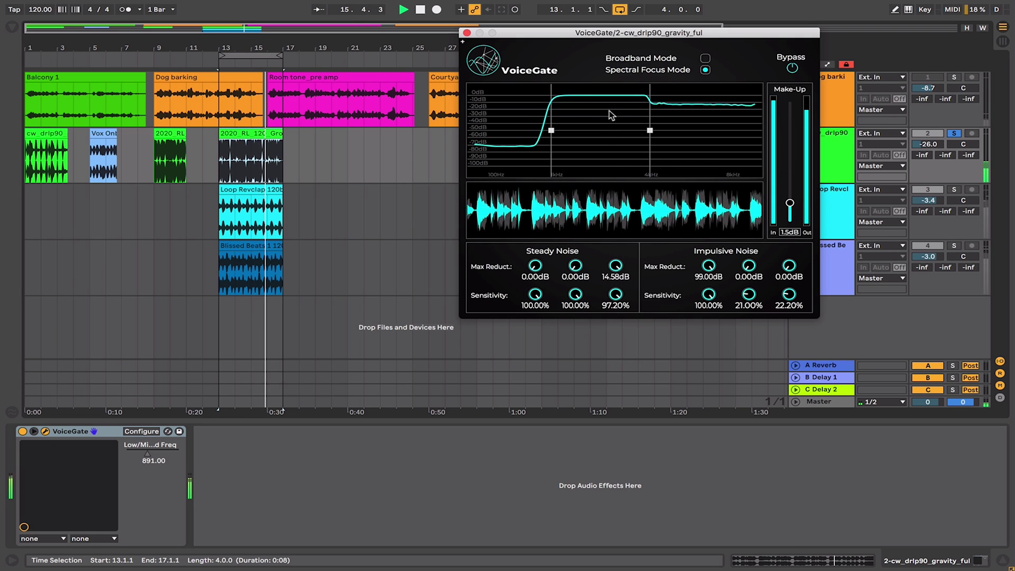
- Compare the loop with VoiceGate bypassed and active, and raise the Make-Up gain to 2.9 dB
left_click(791, 69)
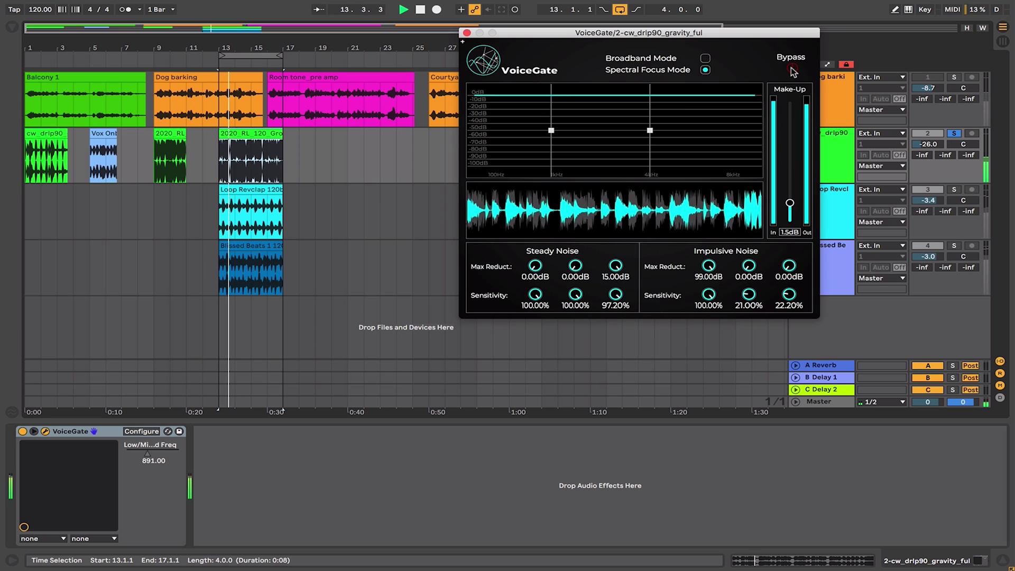
left_click(791, 69)
left_click(791, 69)
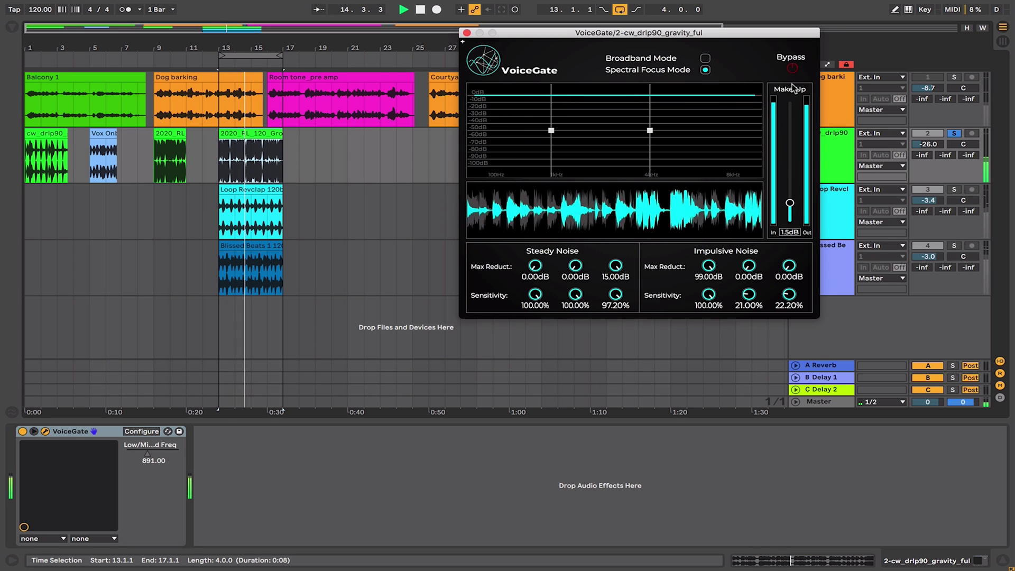
left_click_drag(789, 203, 789, 186)
left_click(791, 69)
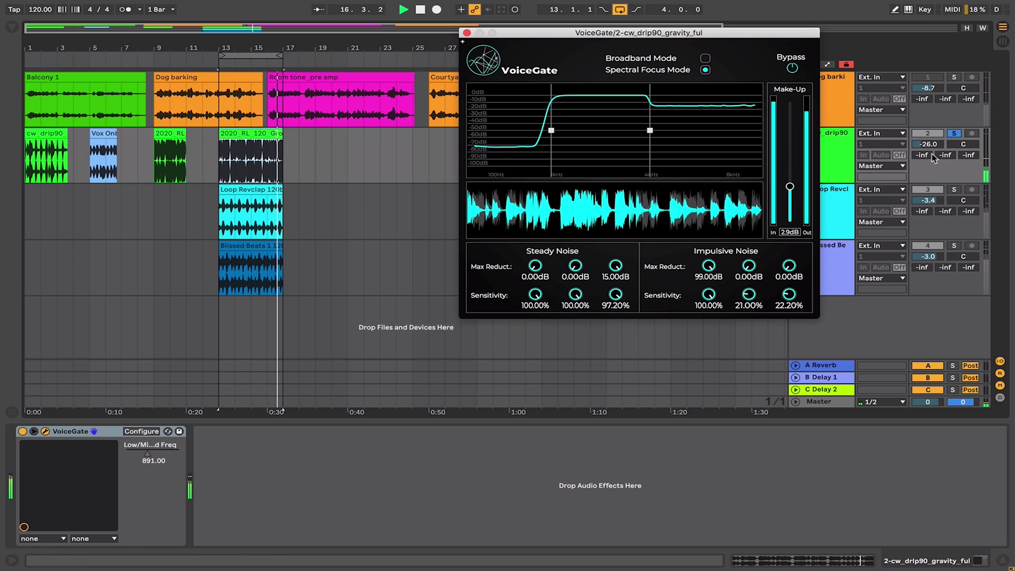
- Unsolo track 2, lower the Loop Revclap track to -25.5 dB, and compare the mix with VoiceGate bypassed and active
left_click(961, 168)
left_click(953, 134)
left_click_drag(928, 201, 929, 227)
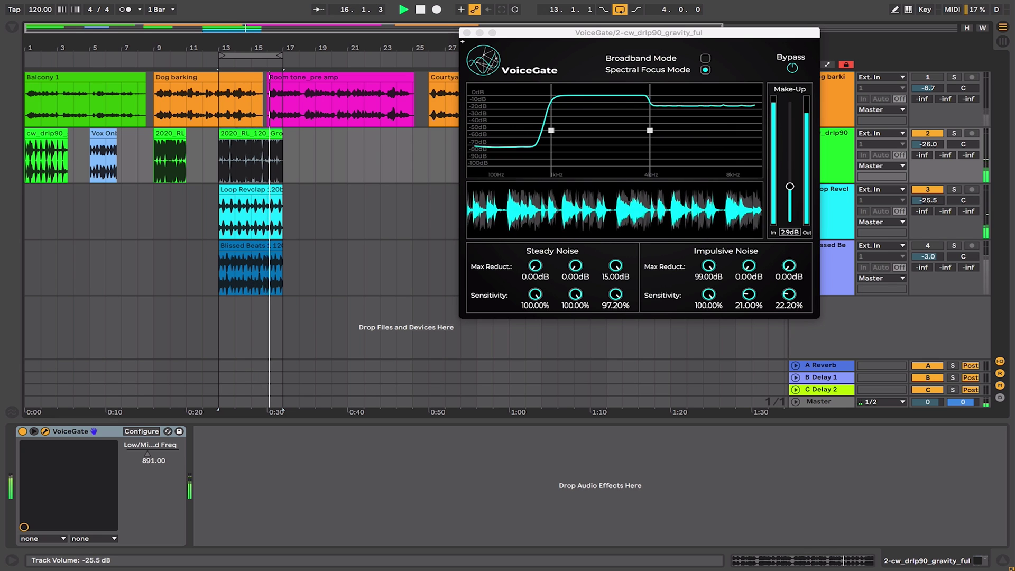
left_click(793, 70)
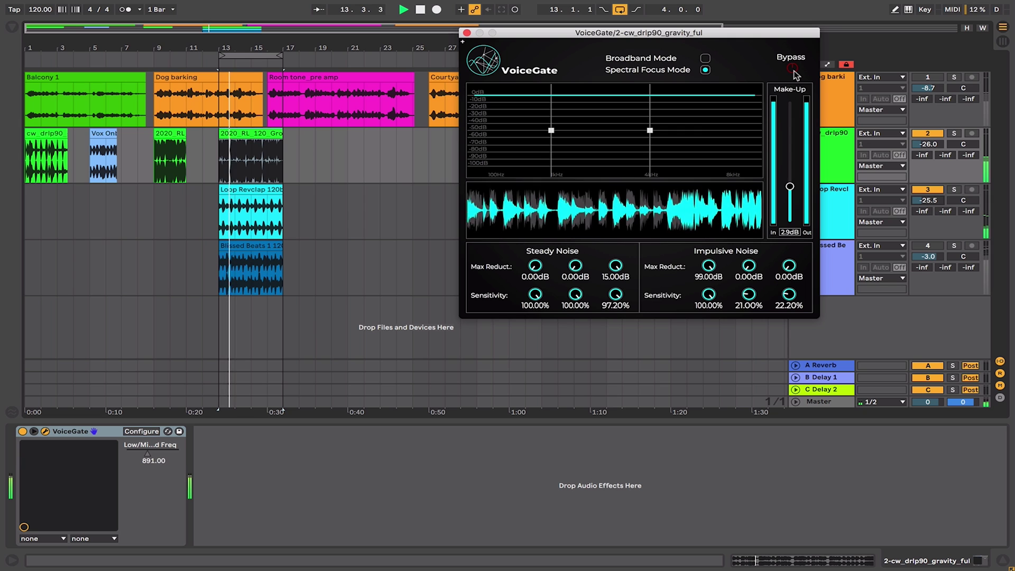
left_click(793, 69)
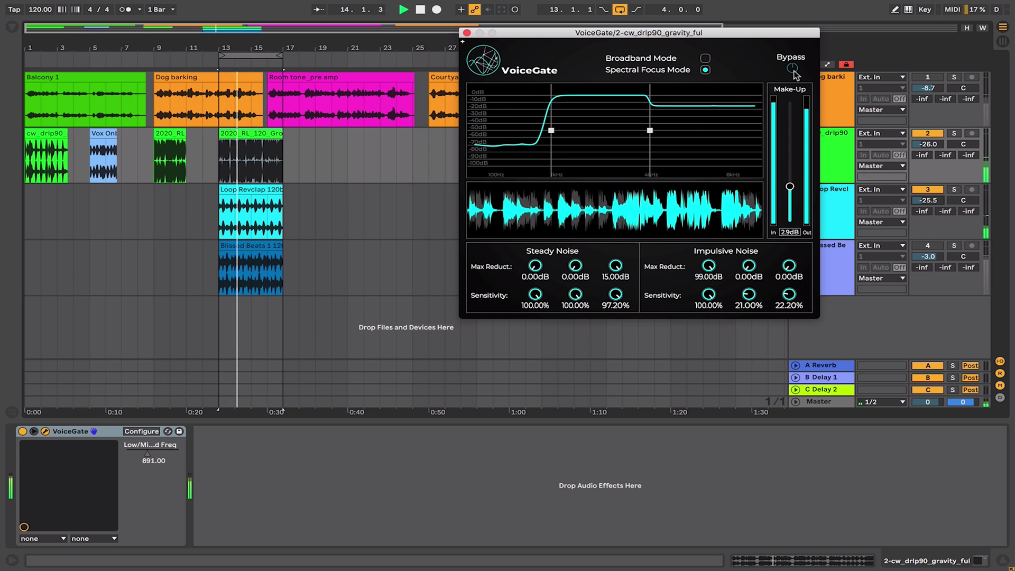
- Activate the Blissed Beats track at -18.6 dB and compare the full mix with VoiceGate bypassed and active
left_click(927, 245)
left_click_drag(932, 260, 932, 286)
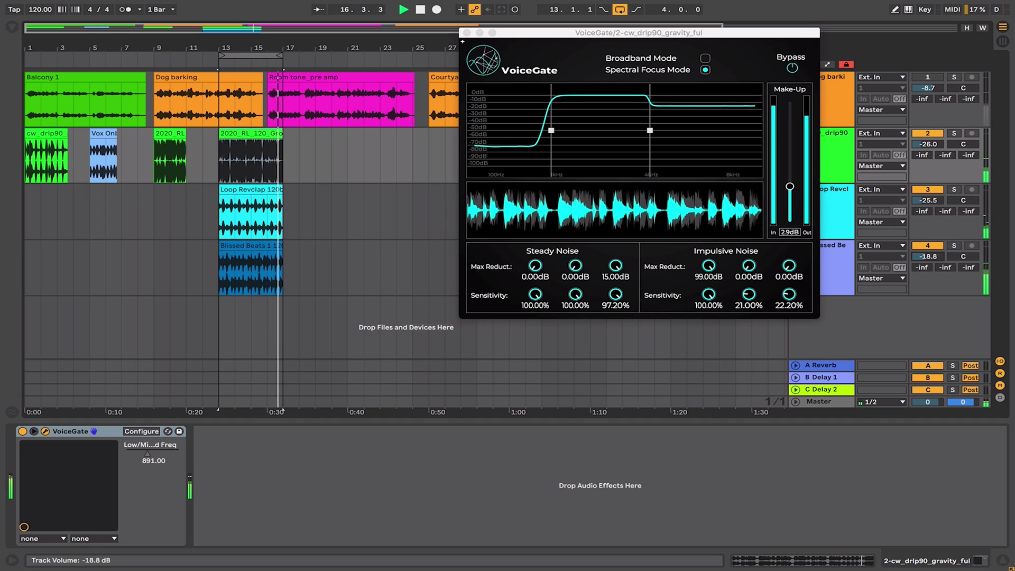
left_click(791, 69)
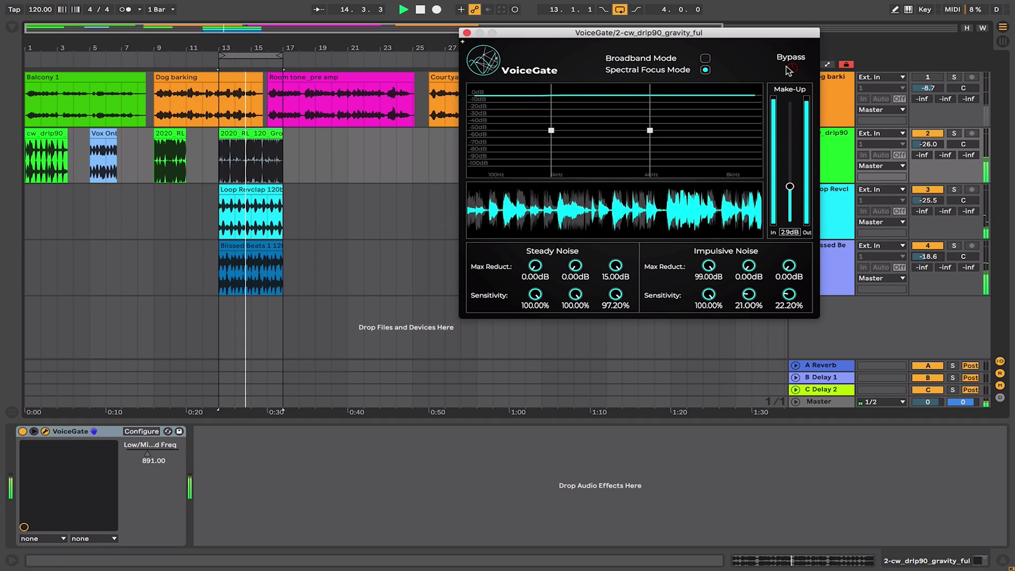
left_click(790, 68)
- Solo track 2 and sweep the low/mid crossover during playback, from 731.51 Hz up to 1039.73 Hz
left_click(954, 134)
mouse_move(551, 130)
left_mouse_down()
mouse_move(588, 130)
mouse_move(538, 130)
left_mouse_up()
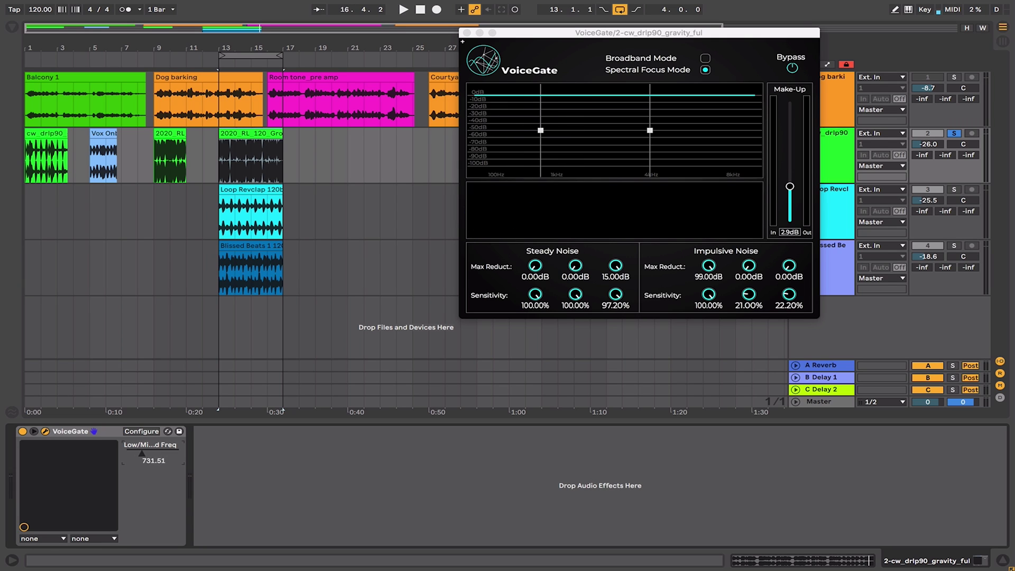
key("space")
mouse_move(134, 455)
left_mouse_down()
mouse_move(134, 425)
mouse_move(153, 459)
left_mouse_up()
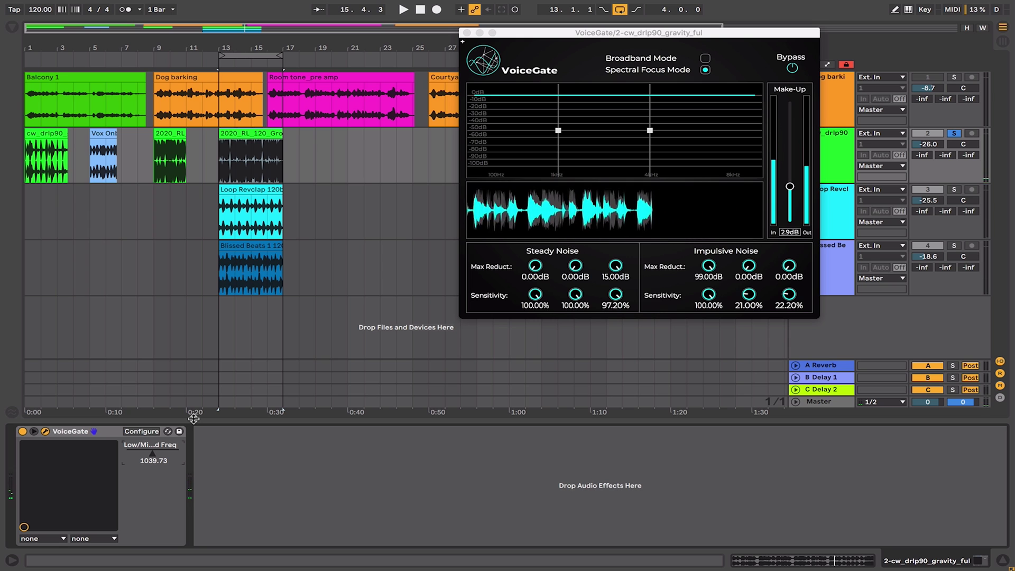
- Move the VoiceGate window clear of the upper tracks and select the Dog barking clip
left_click_drag(542, 31, 375, 174)
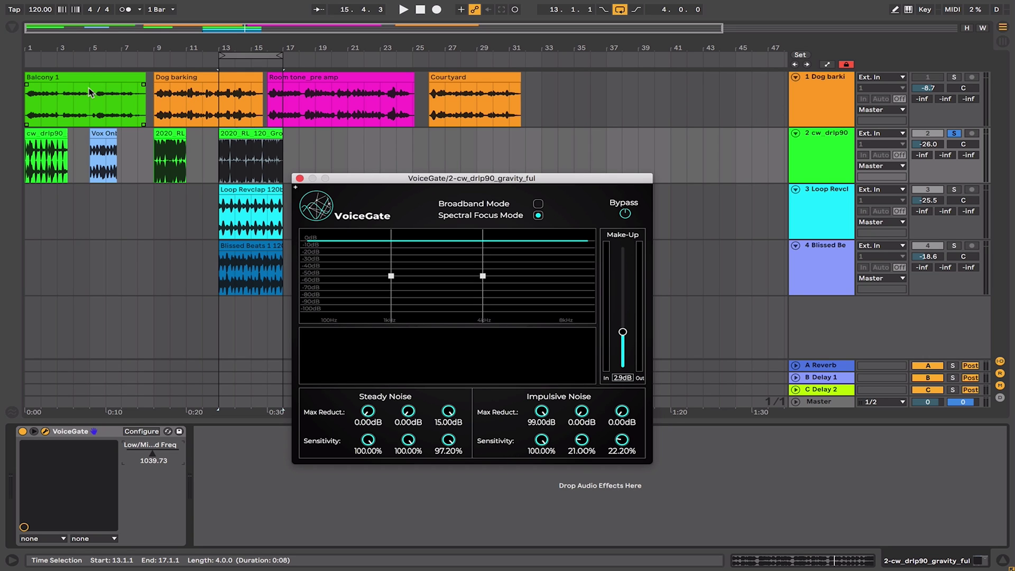
left_click(183, 77)
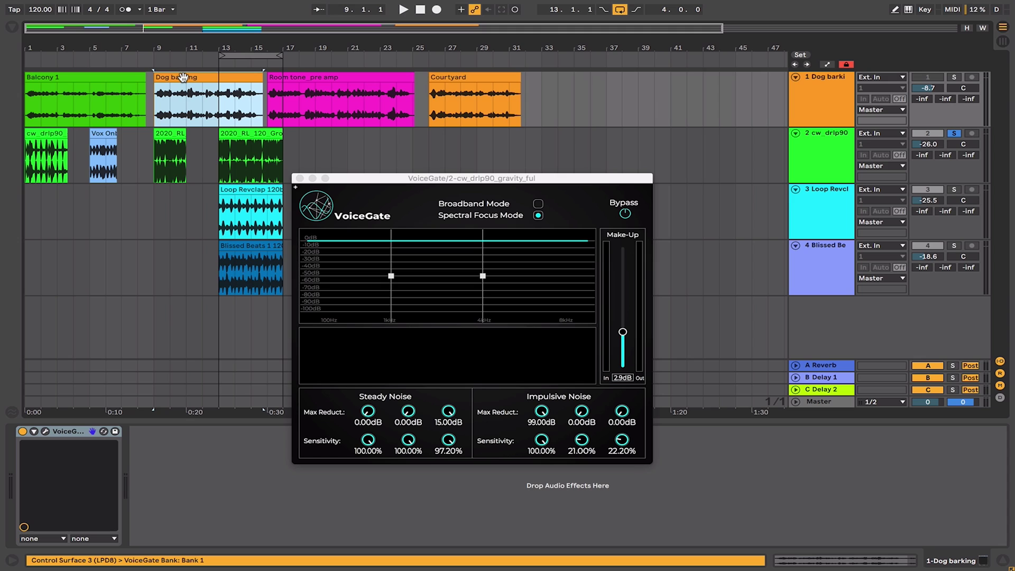